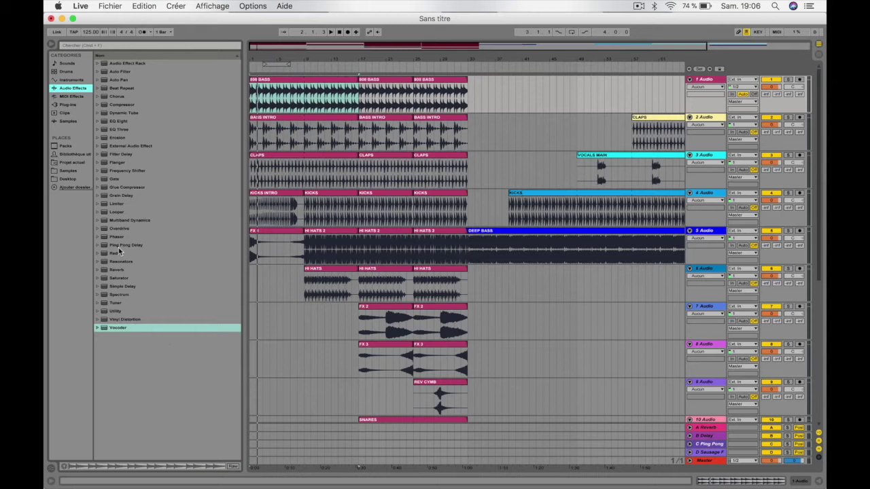
- Locate Ping Pong Delay among the audio effects and play back the arrangement
{"action": "left_click", "coordinate": [123, 248]}
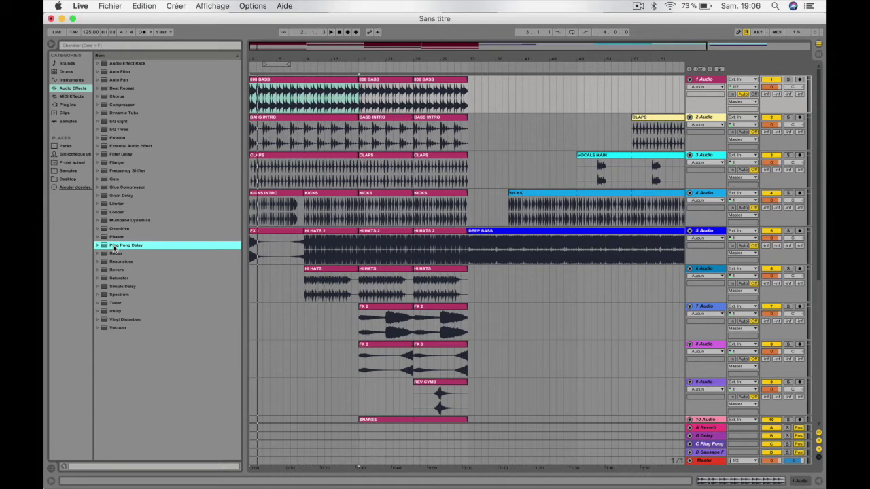
{"action": "left_click", "coordinate": [264, 235]}
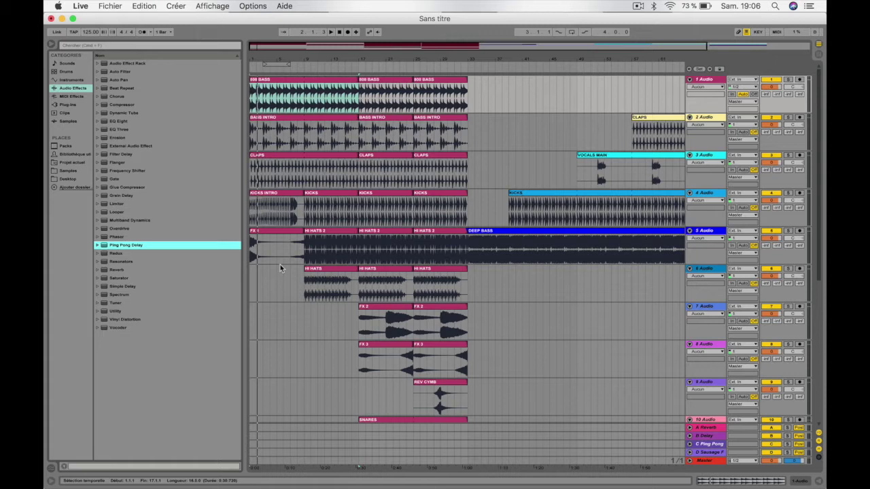
{"action": "key", "text": "space"}
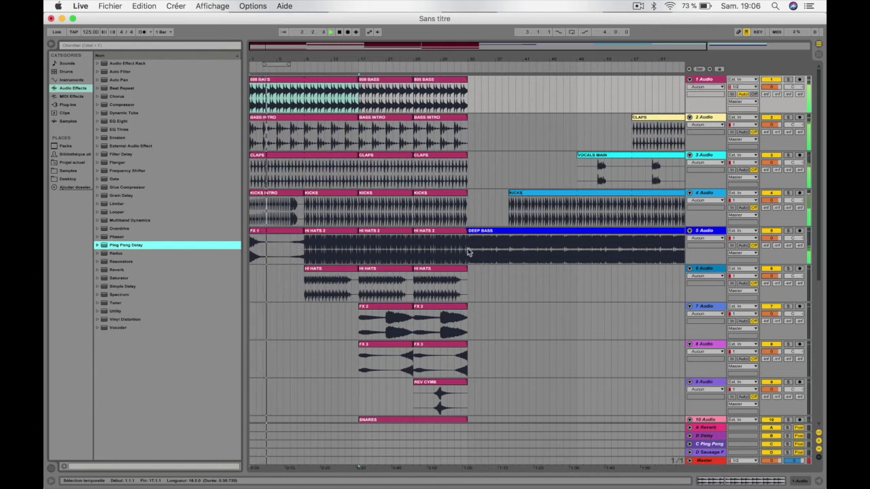
- Insert an audio track below track 5 and move the three HI HATS 2 clips onto it at the same positions
{"action": "left_click", "coordinate": [717, 235]}
{"action": "key", "text": "super+t"}
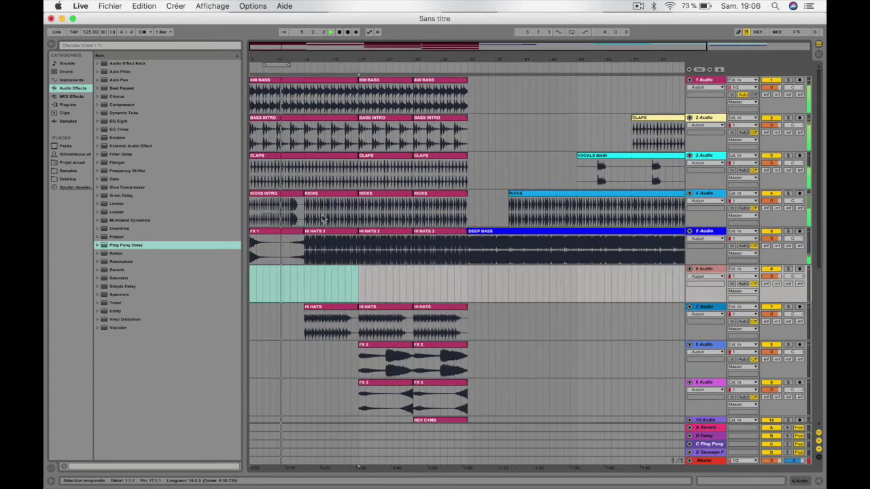
{"action": "left_click_drag", "start_coordinate": [321, 236], "coordinate": [325, 282]}
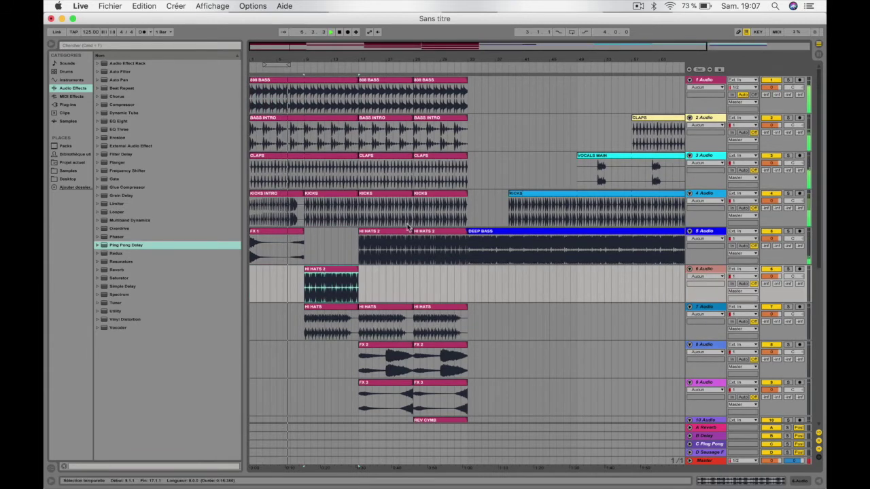
{"action": "left_click", "coordinate": [390, 233]}
{"action": "left_click_drag", "start_coordinate": [389, 233], "coordinate": [394, 276]}
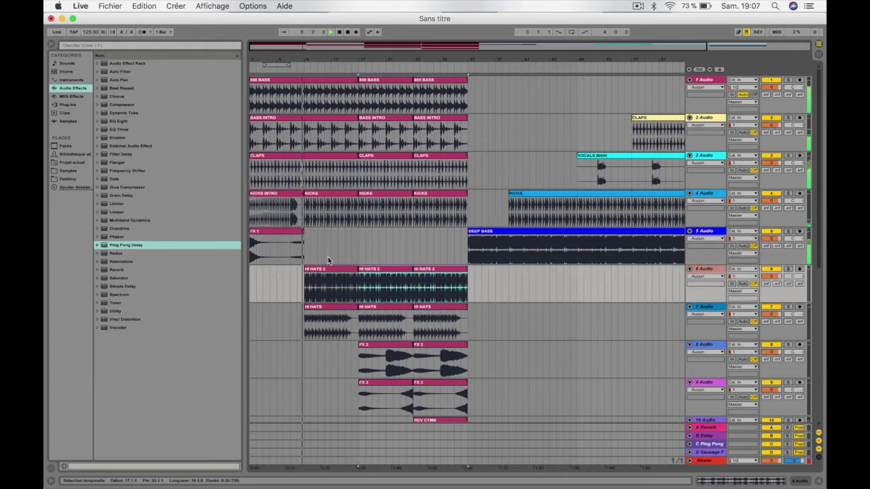
- Stop playback and load Ping Pong Delay onto track 5, which holds the FX 1 clip
{"action": "left_click", "coordinate": [306, 249]}
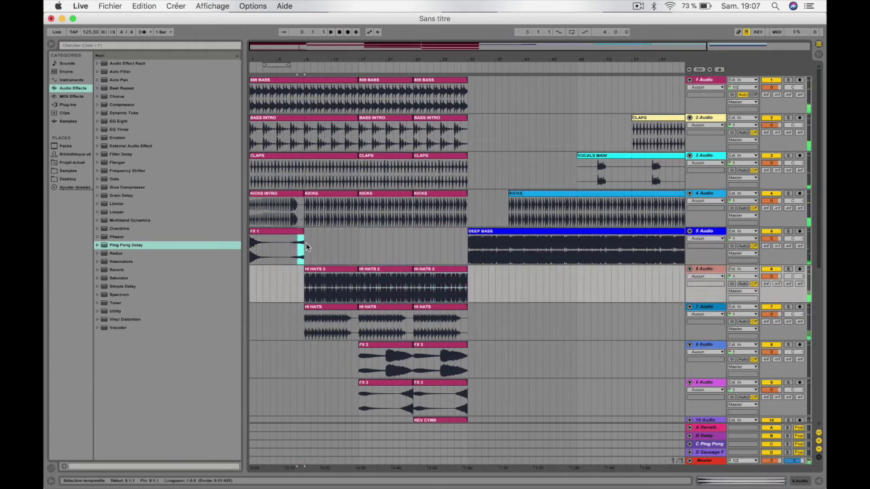
{"action": "double_click", "coordinate": [704, 231]}
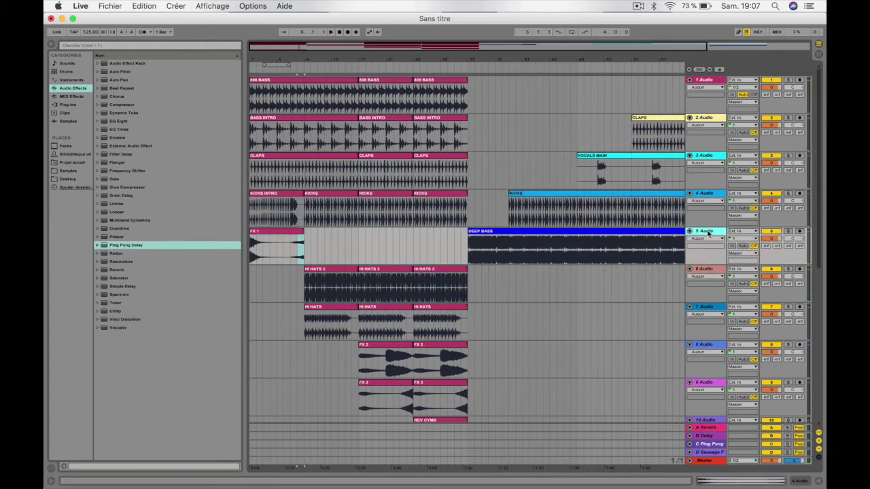
{"action": "left_click_drag", "start_coordinate": [129, 249], "coordinate": [302, 247]}
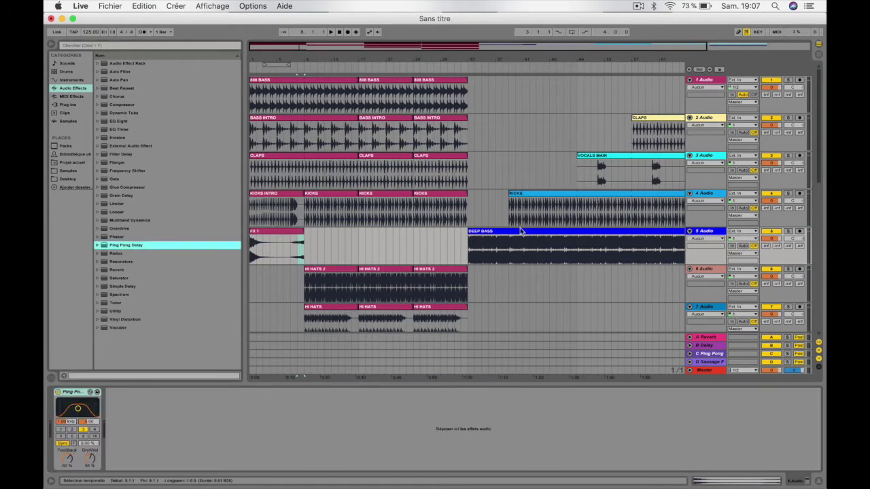
- Insert another audio track below track 5, move the DEEP BASS clip onto it, and reselect track 5
{"action": "key", "text": "super+t"}
{"action": "left_click_drag", "start_coordinate": [515, 248], "coordinate": [517, 279]}
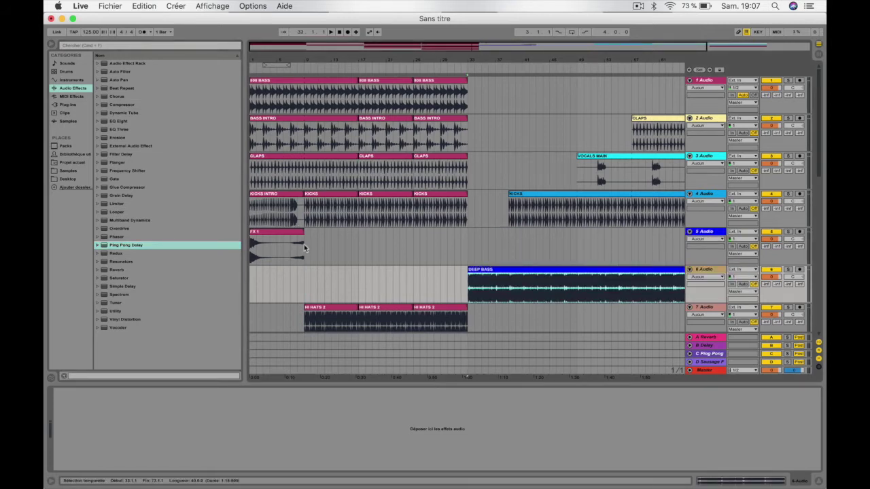
{"action": "left_click", "coordinate": [302, 245]}
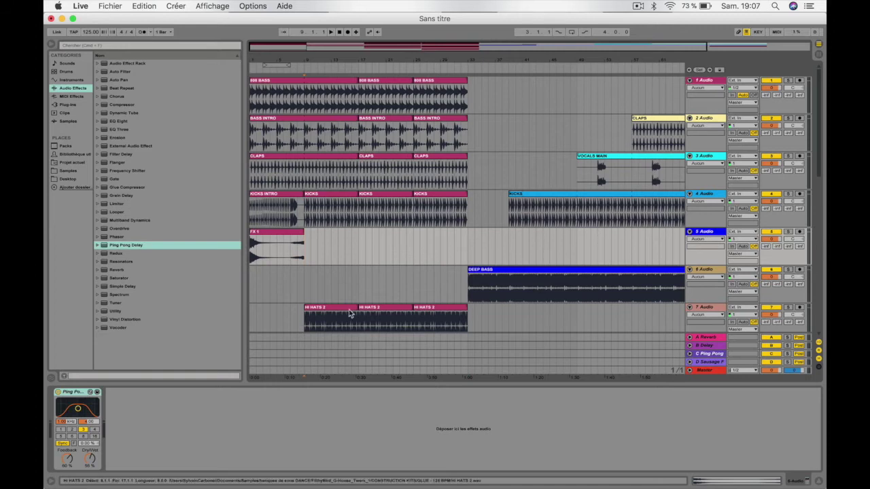
- Solo track 5 and play the end of the FX 1 clip from bar 8 to hear the delay
{"action": "left_click", "coordinate": [297, 248]}
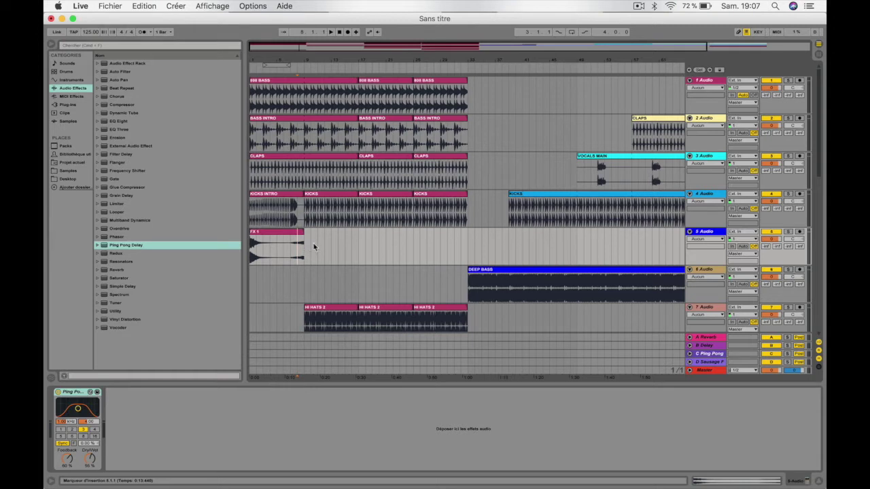
{"action": "left_click", "coordinate": [789, 233]}
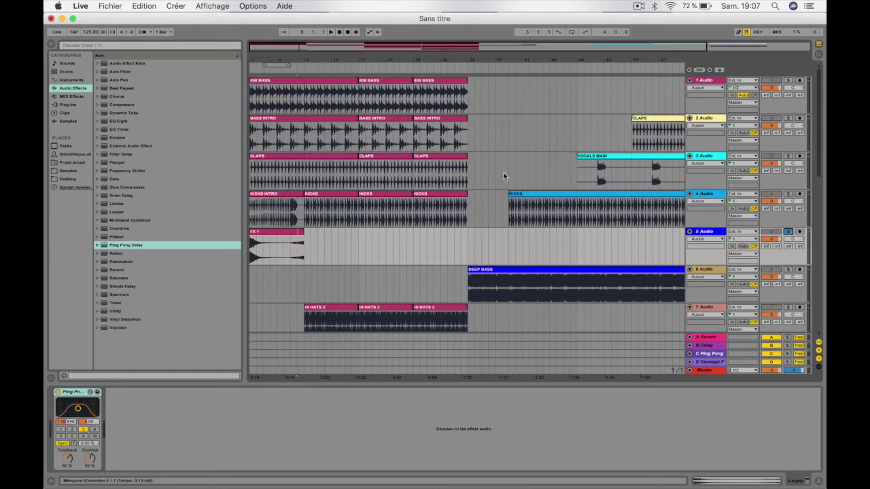
{"action": "key", "text": "space"}
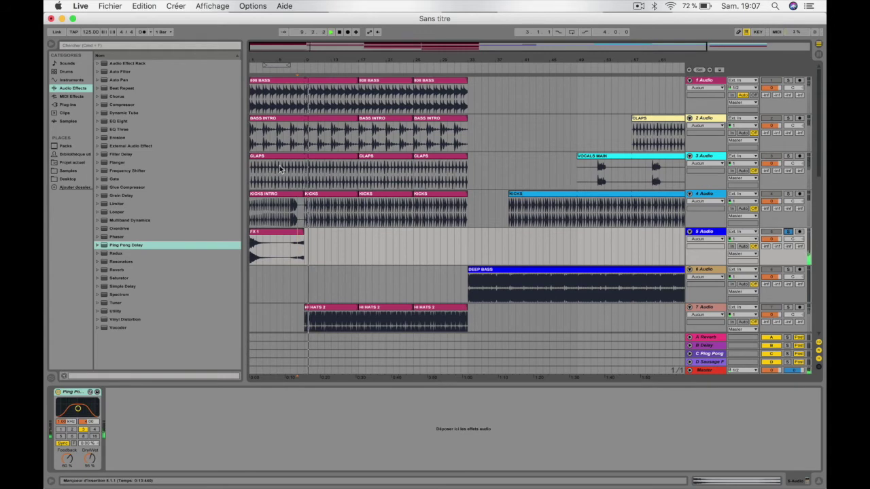
{"action": "left_click", "coordinate": [304, 251]}
{"action": "key", "text": "space"}
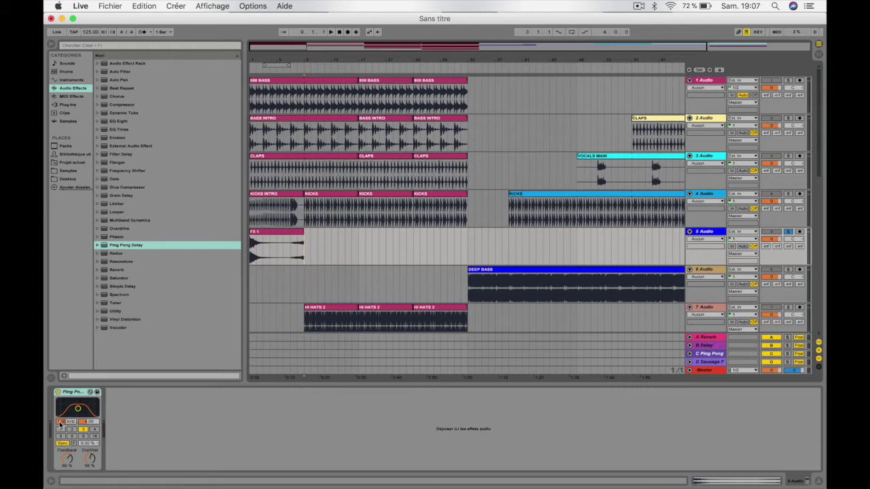
- Shift the Ping Pong Delay's filter frequency to 1.08 kHz and return the filter width to 4.00
{"action": "left_click_drag", "start_coordinate": [78, 410], "coordinate": [74, 409]}
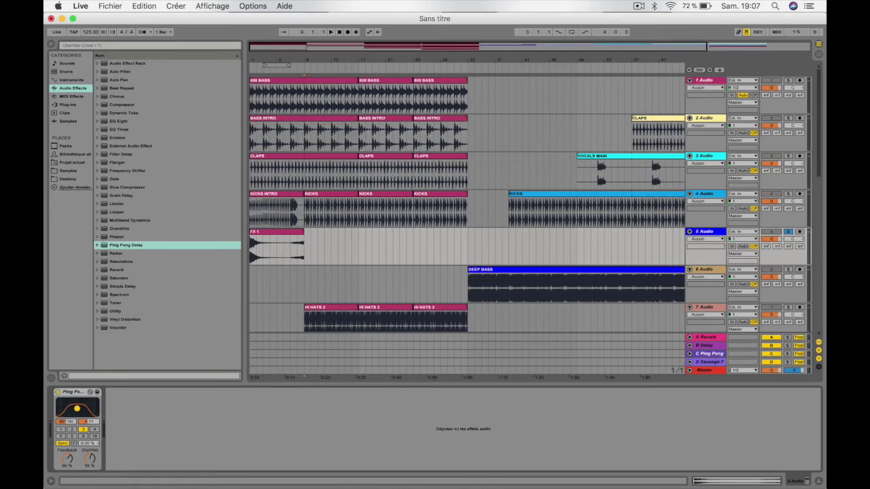
{"action": "left_click_drag", "start_coordinate": [76, 409], "coordinate": [78, 407]}
{"action": "left_click_drag", "start_coordinate": [78, 408], "coordinate": [91, 423]}
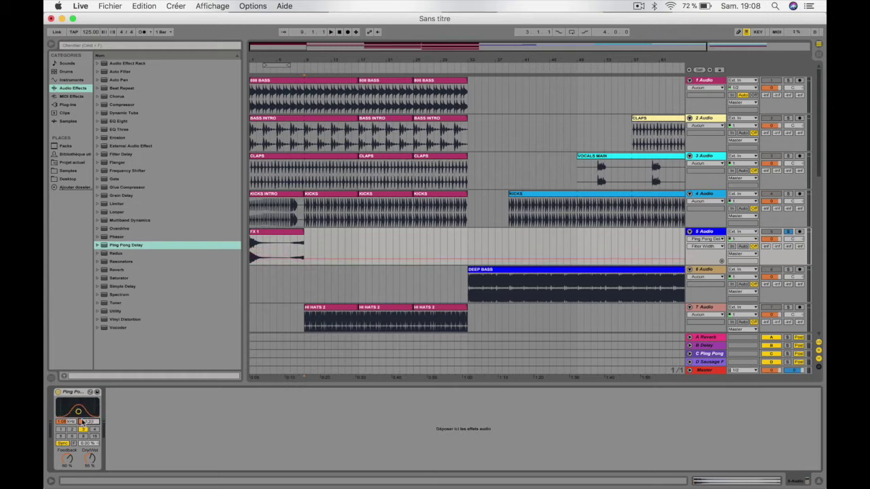
{"action": "right_click", "coordinate": [81, 421]}
{"action": "left_click", "coordinate": [86, 413]}
{"action": "right_click", "coordinate": [91, 423]}
{"action": "left_click", "coordinate": [91, 423]}
{"action": "left_click", "coordinate": [90, 423]}
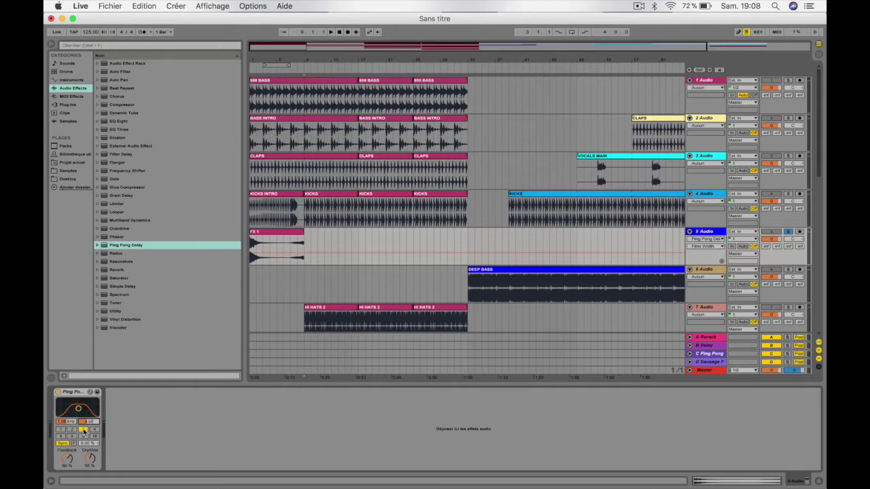
- Try other beat divisions for the delay time, ending back on 3
{"action": "left_click", "coordinate": [73, 433]}
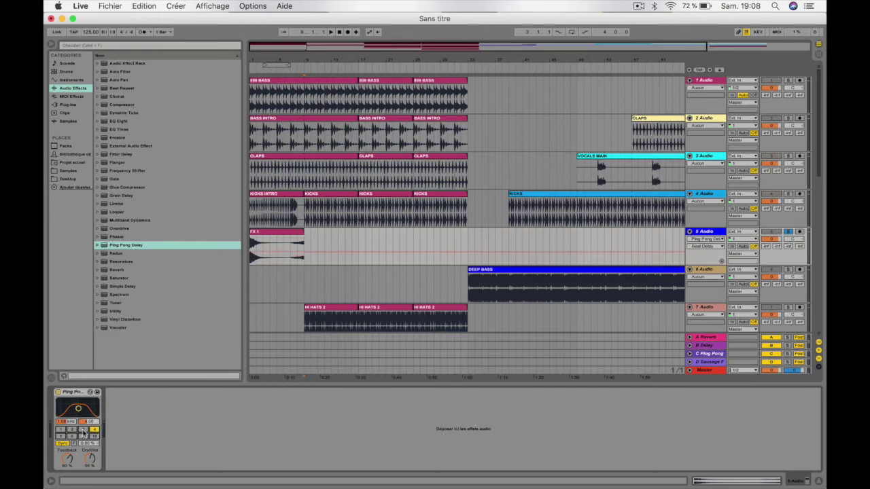
{"action": "left_click", "coordinate": [74, 437]}
{"action": "left_click", "coordinate": [83, 437]}
{"action": "left_click", "coordinate": [84, 431]}
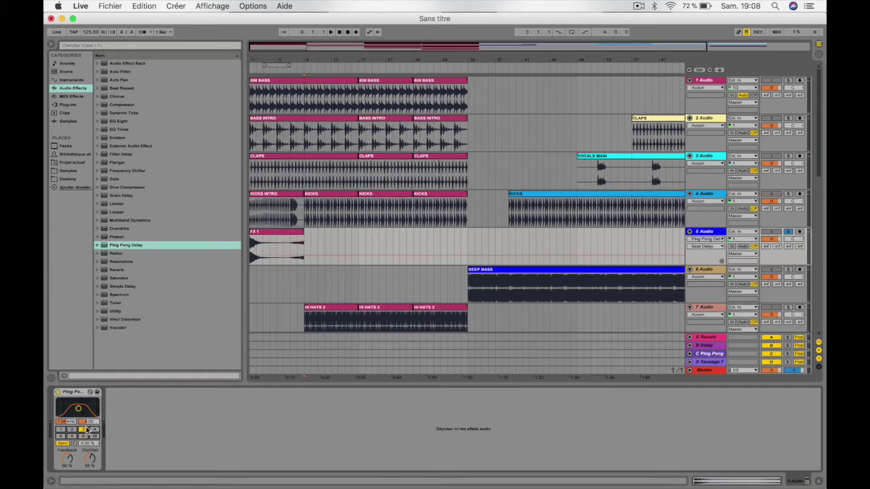
- Try the delay with Sync off and a free delay time, restoring Sync and beat division 3
{"action": "left_click", "coordinate": [62, 444]}
{"action": "left_click", "coordinate": [63, 444]}
{"action": "left_click", "coordinate": [63, 444]}
{"action": "left_click", "coordinate": [63, 444]}
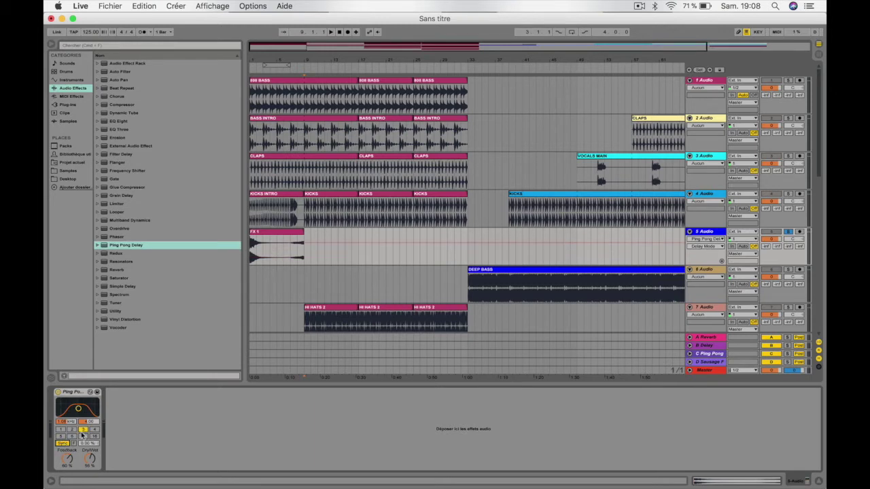
{"action": "left_click", "coordinate": [74, 430]}
{"action": "left_click", "coordinate": [82, 429]}
{"action": "left_click", "coordinate": [63, 444]}
{"action": "left_click_drag", "start_coordinate": [84, 448], "coordinate": [84, 415]}
{"action": "left_click", "coordinate": [63, 443]}
- Try different beat swing percentages for the synced delay, ending back at 0.00 %
{"action": "mouse_move", "coordinate": [91, 445]}
{"action": "left_mouse_down"}
{"action": "mouse_move", "coordinate": [91, 432]}
{"action": "mouse_move", "coordinate": [93, 446]}
{"action": "left_mouse_up"}
{"action": "double_click", "coordinate": [92, 444]}
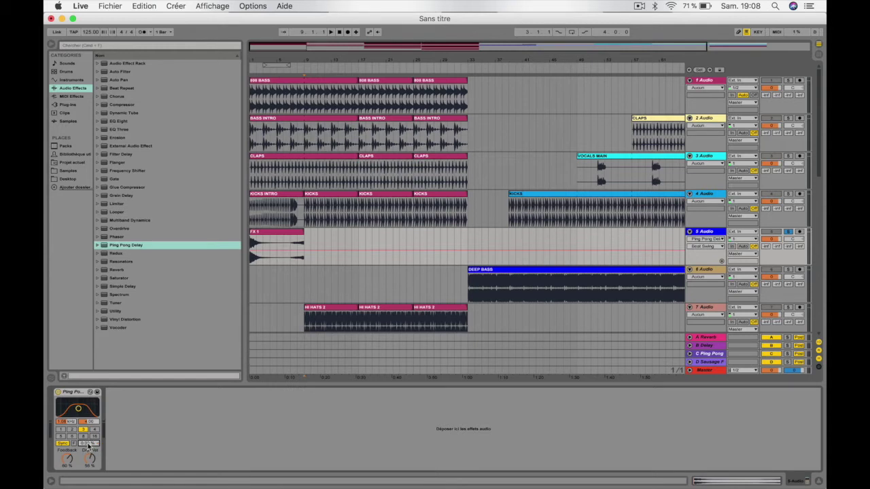
{"action": "left_click_drag", "start_coordinate": [85, 443], "coordinate": [81, 439]}
- Set the delay's Feedback to 95 % and audition the end of the FX 1 clip from bar 8
{"action": "left_click_drag", "start_coordinate": [69, 472], "coordinate": [75, 469]}
{"action": "left_click", "coordinate": [70, 461]}
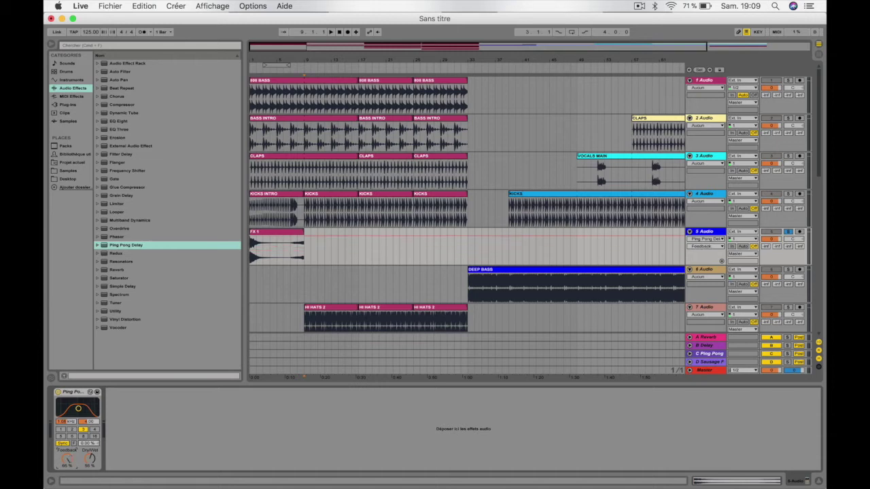
{"action": "left_click", "coordinate": [313, 250]}
{"action": "left_click", "coordinate": [299, 251]}
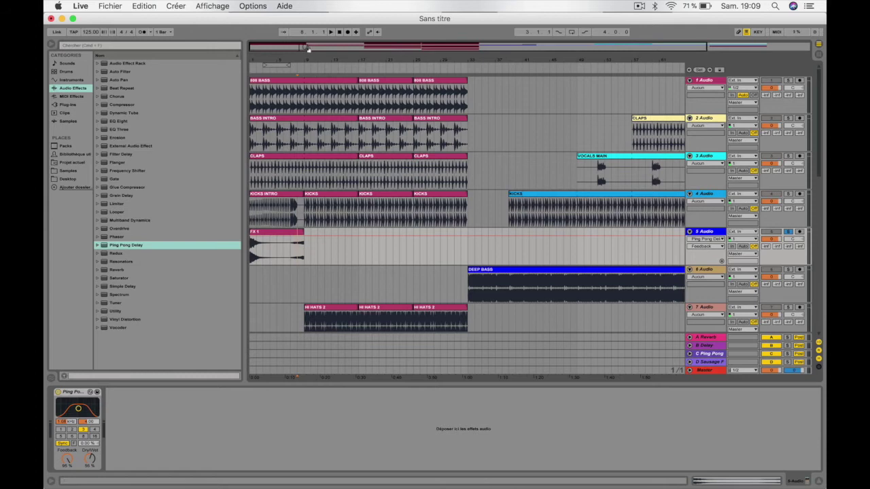
{"action": "key", "text": "space"}
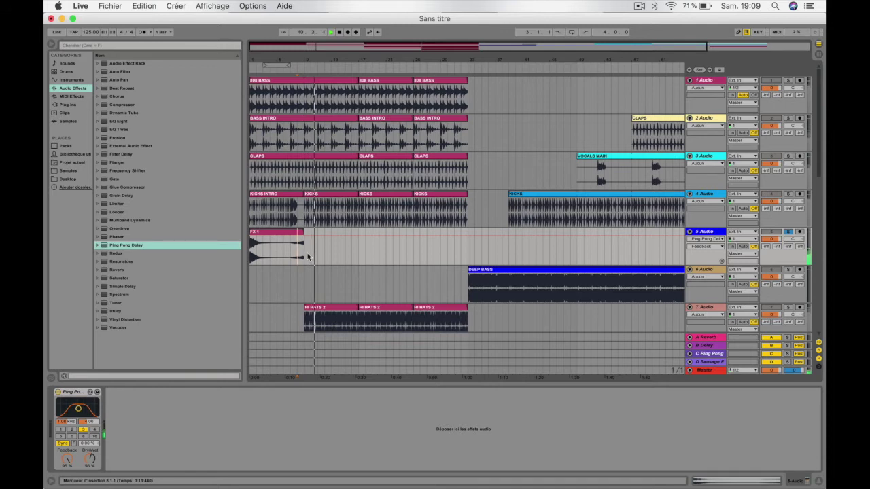
{"action": "key", "text": "XF86AudioRaiseVolume"}
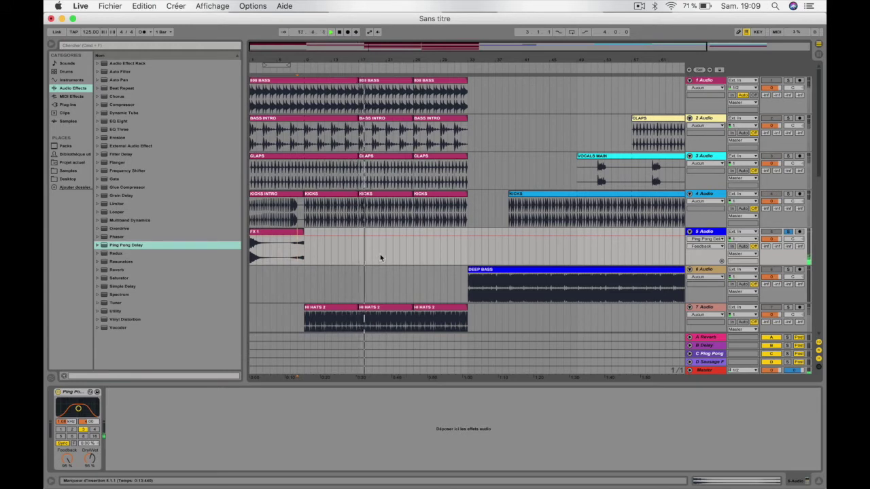
{"action": "key", "text": "space"}
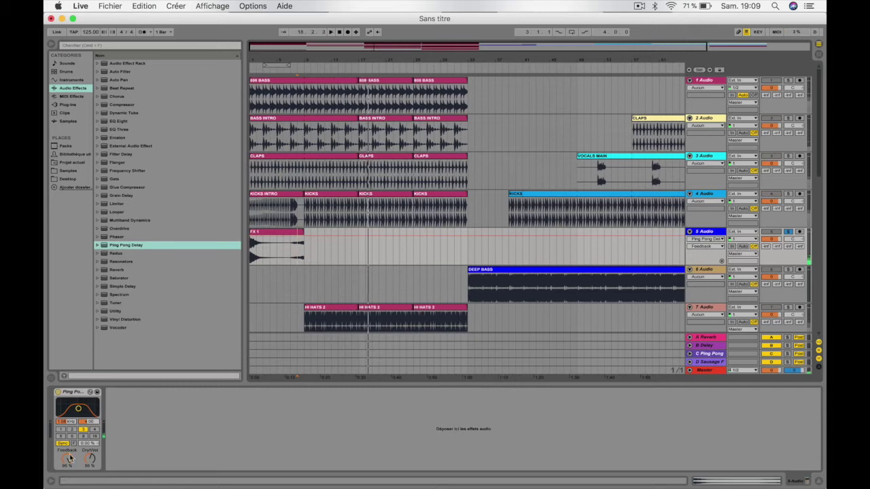
- Audition the delay from bar 8 with Feedback at 20 %, and return Feedback to 60 % before stopping playback
{"action": "left_click_drag", "start_coordinate": [66, 459], "coordinate": [66, 469]}
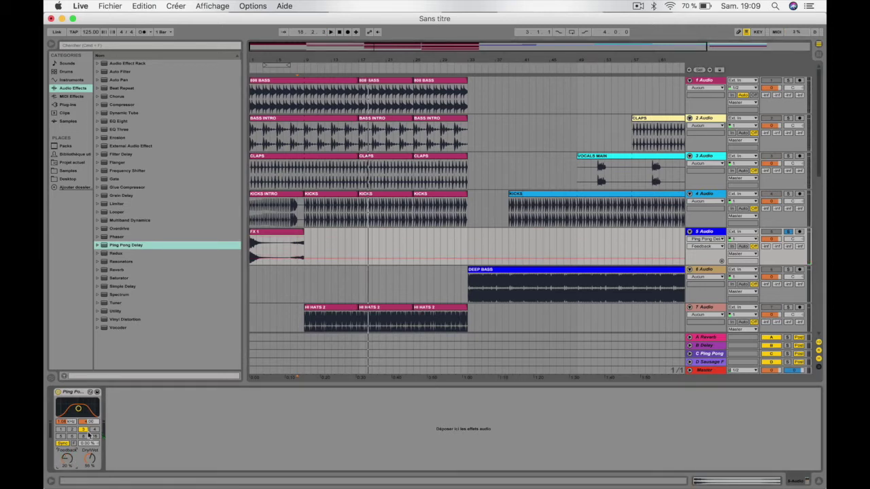
{"action": "left_click", "coordinate": [298, 246]}
{"action": "key", "text": "space"}
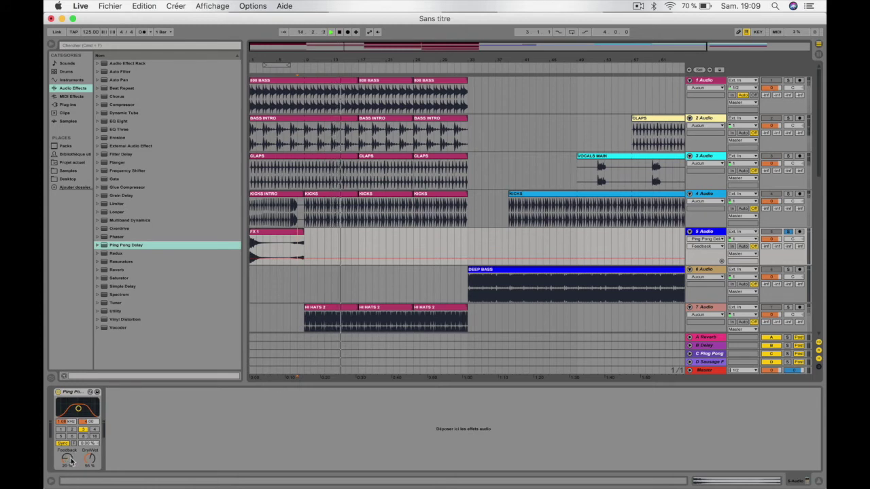
{"action": "left_click_drag", "start_coordinate": [68, 464], "coordinate": [68, 461]}
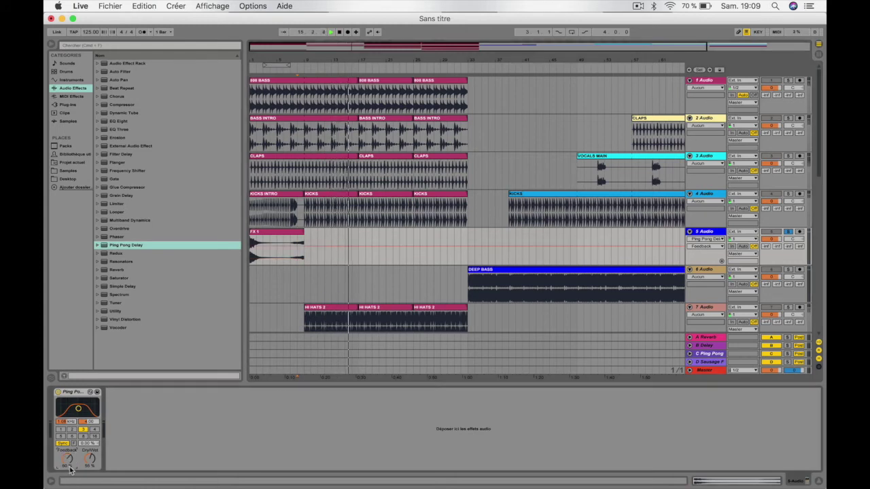
{"action": "key", "text": "space"}
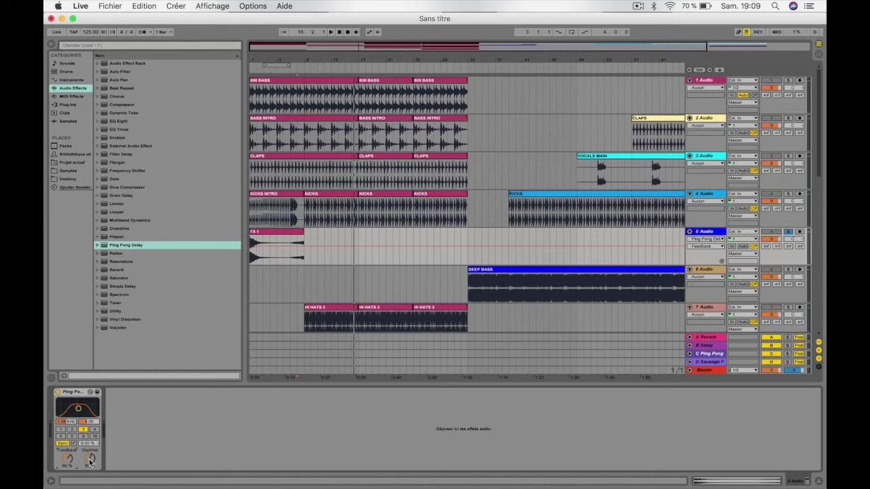
- Show the Ping Pong Delay's Dry/Wet automation on the FX 1 track and ramp it up from zero at the clip's end
{"action": "right_click", "coordinate": [90, 461]}
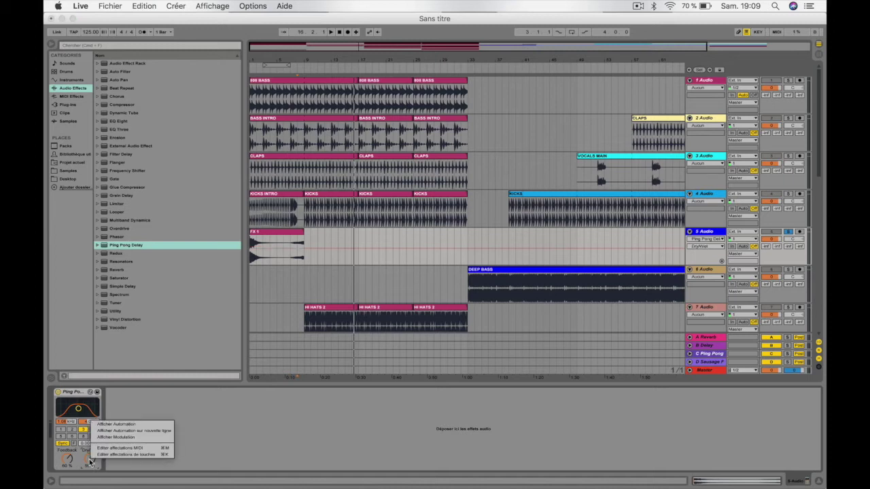
{"action": "left_click", "coordinate": [110, 426]}
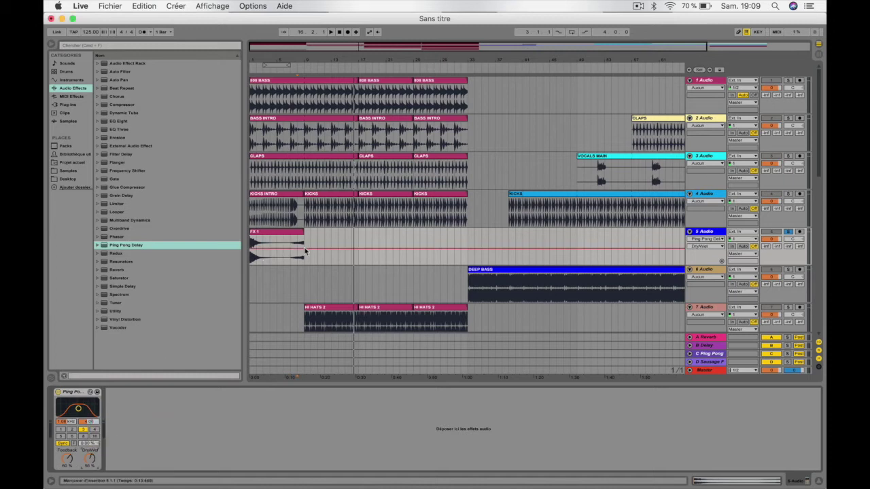
{"action": "left_click_drag", "start_coordinate": [304, 252], "coordinate": [303, 263]}
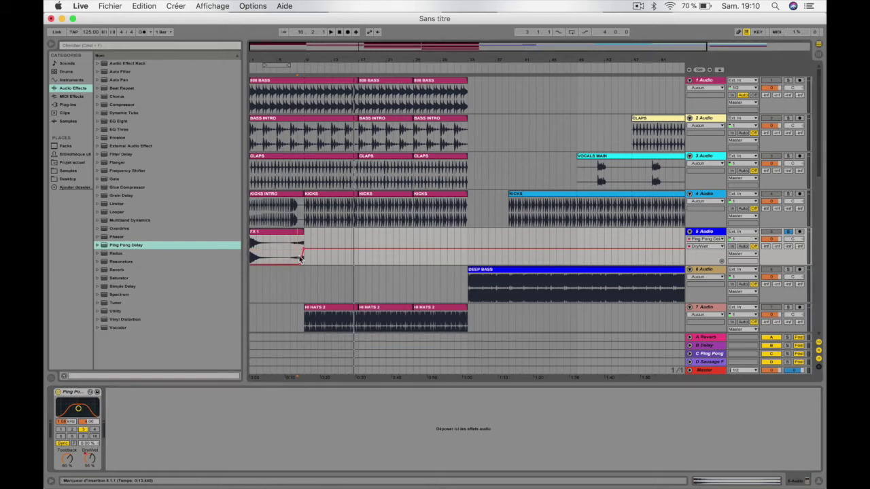
- Refine where the Dry/Wet ramp begins before bar 9 and cut the automation back to 0 % at bar 10
{"action": "left_click_drag", "start_coordinate": [296, 62], "coordinate": [315, 116]}
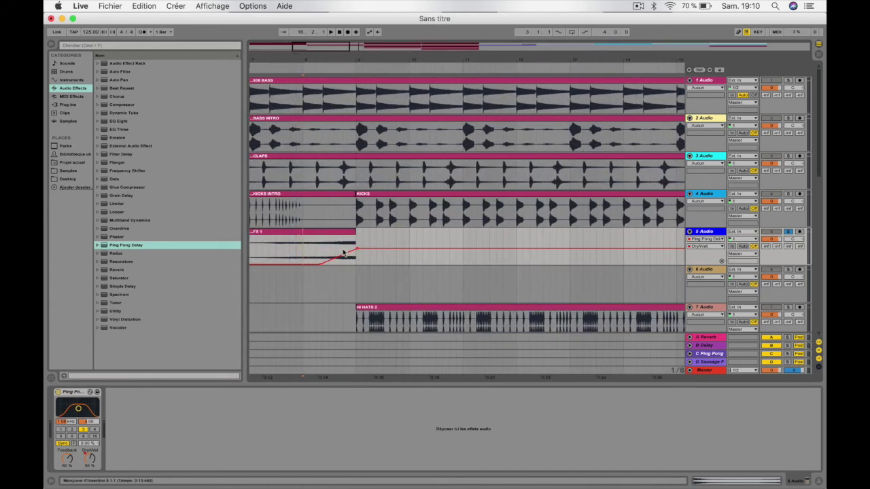
{"action": "left_click_drag", "start_coordinate": [320, 265], "coordinate": [338, 264]}
{"action": "left_click_drag", "start_coordinate": [336, 264], "coordinate": [328, 264]}
{"action": "left_click", "coordinate": [409, 249]}
{"action": "left_click_drag", "start_coordinate": [427, 249], "coordinate": [410, 263]}
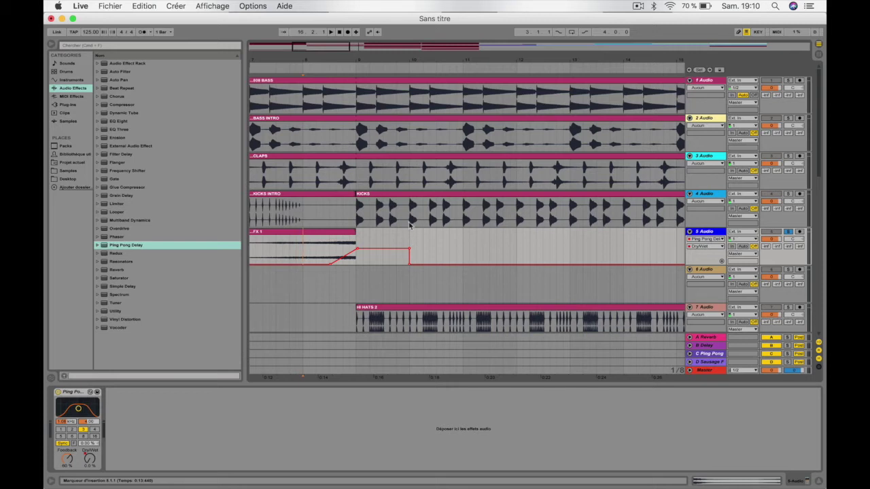
- Remove the last beat before bar 10 from the upper four tracks and a shorter gap ending there from both hi-hat tracks
{"action": "left_click_drag", "start_coordinate": [410, 225], "coordinate": [394, 112]}
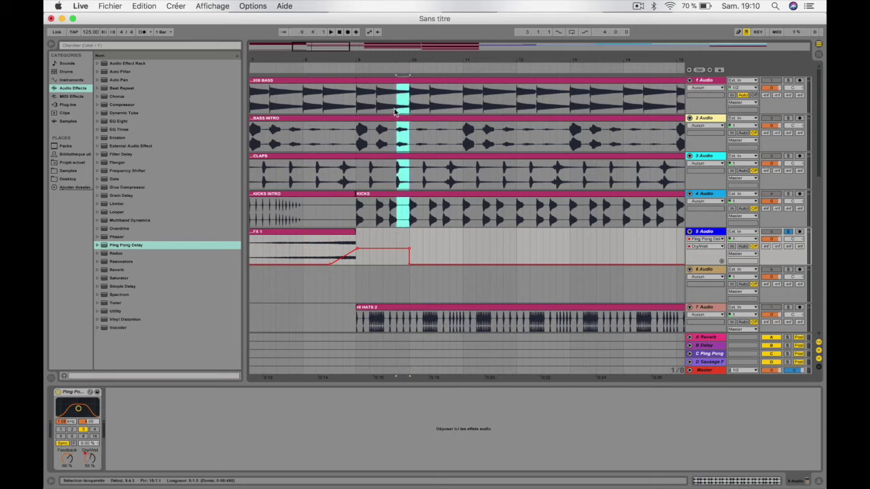
{"action": "key", "text": "super+e"}
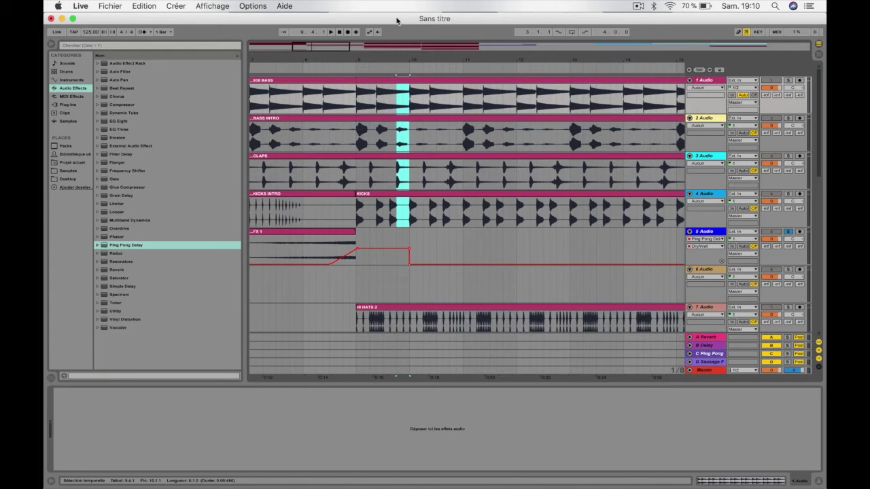
{"action": "scroll", "coordinate": [402, 247], "scroll_direction": "down", "scroll_amount": 5}
{"action": "left_click_drag", "start_coordinate": [405, 178], "coordinate": [411, 279]}
{"action": "key", "text": "super+e"}
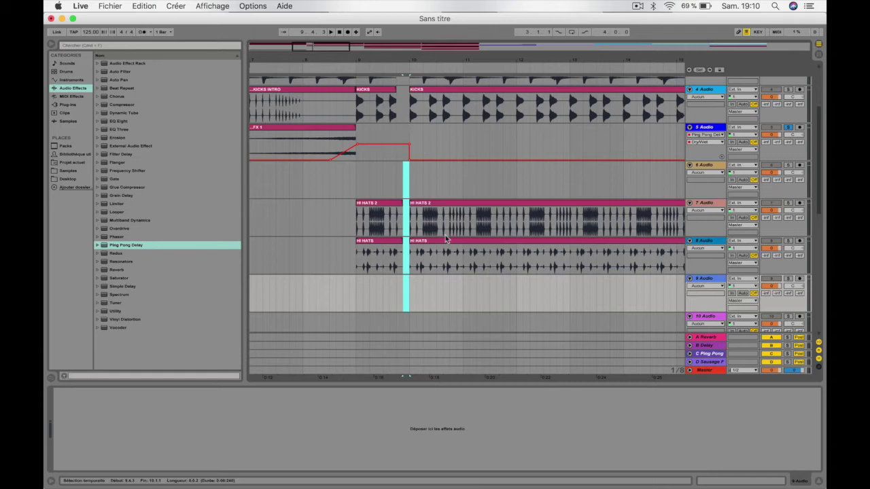
- Take FX 1 out of solo and audition the full mix from bar 8 at a lower system volume
{"action": "left_click", "coordinate": [302, 176]}
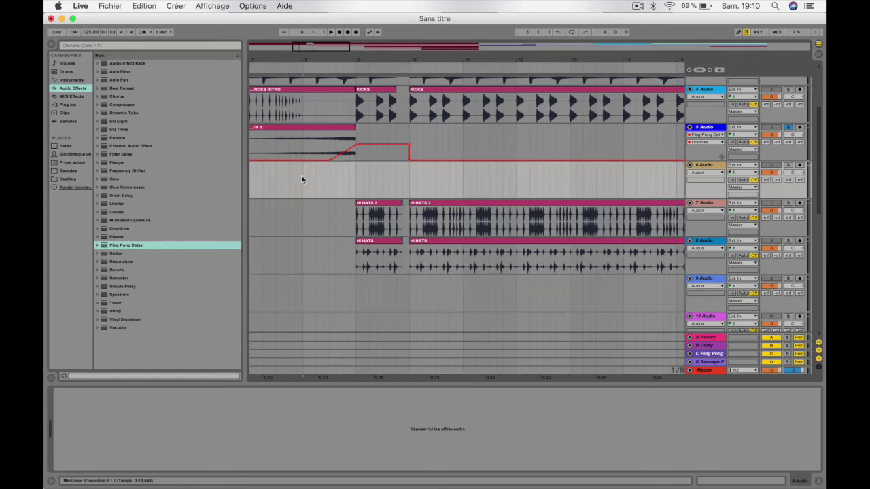
{"action": "left_click", "coordinate": [789, 128]}
{"action": "key", "text": "space"}
{"action": "key", "text": "F12"}
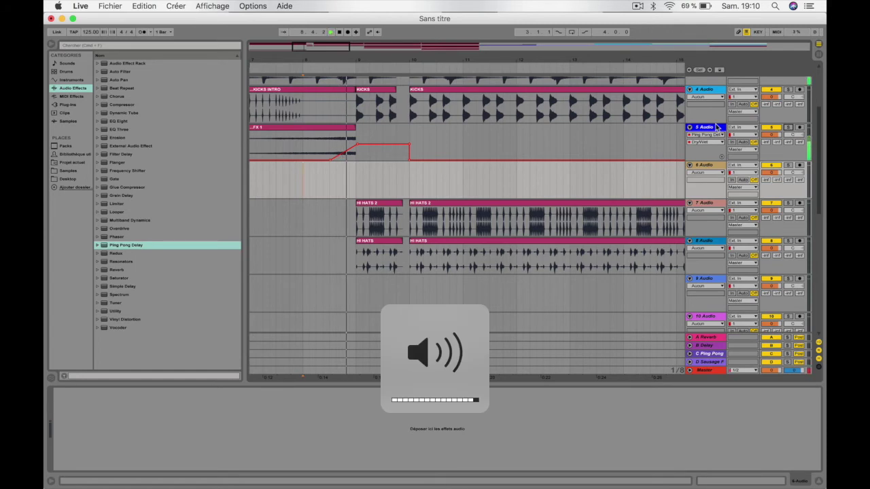
{"action": "key", "text": "F11"}
{"action": "key", "text": "F11"}
{"action": "key", "text": "F11"}
{"action": "key", "text": "F11"}
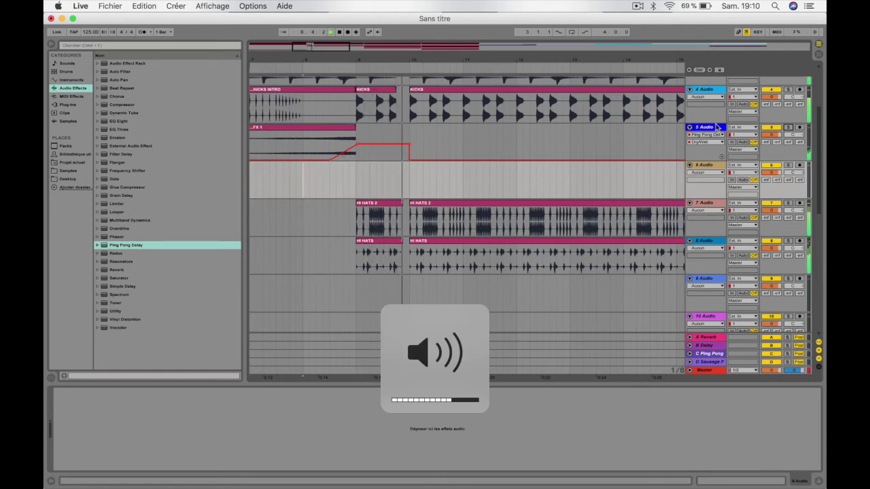
{"action": "key", "text": "F11"}
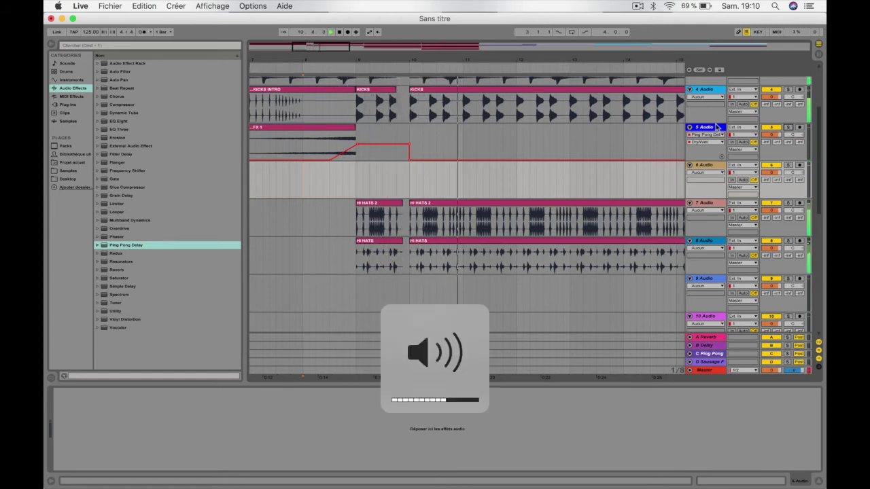
- Solo FX 1 again, play its delay tail, and raise the Dry/Wet automation plateau after bar 9 to 100 %
{"action": "left_click", "coordinate": [788, 128]}
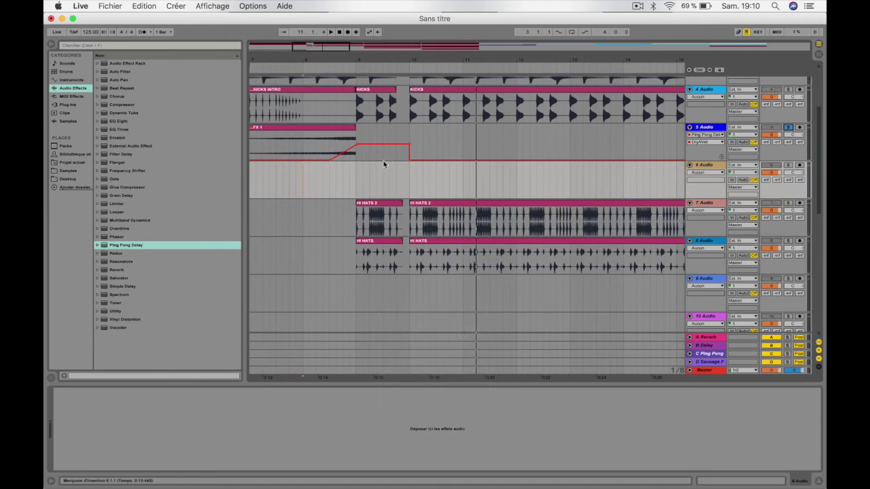
{"action": "key", "text": "space"}
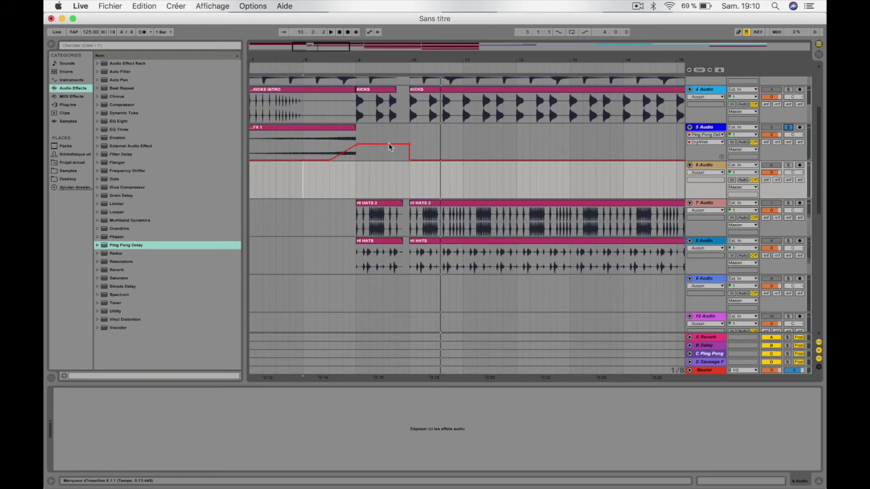
{"action": "left_click_drag", "start_coordinate": [395, 145], "coordinate": [355, 134]}
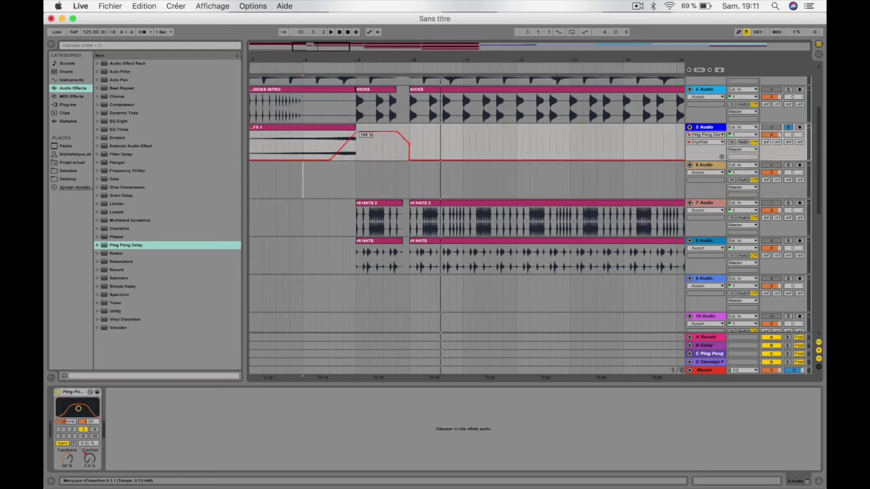
- Audition the soloed delay tail from just before the end of the FX 1 clip
{"action": "left_click", "coordinate": [333, 142]}
{"action": "key", "text": "space"}
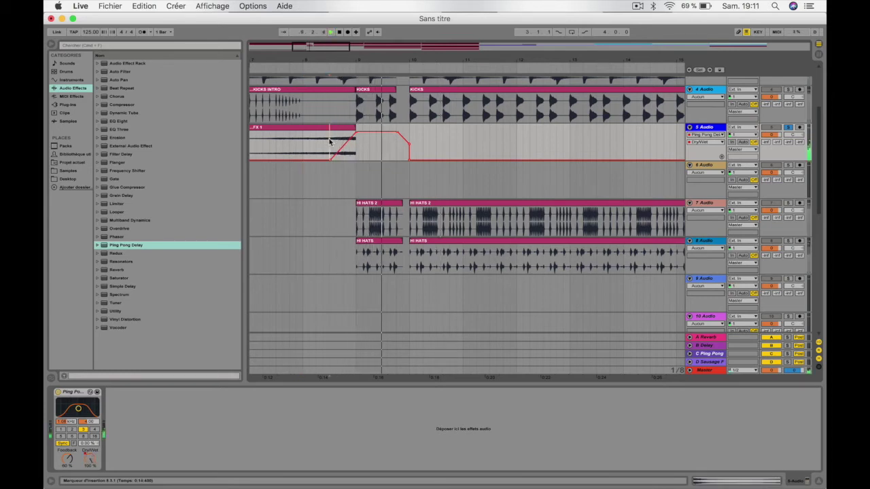
{"action": "key", "text": "space"}
{"action": "key", "text": "space"}
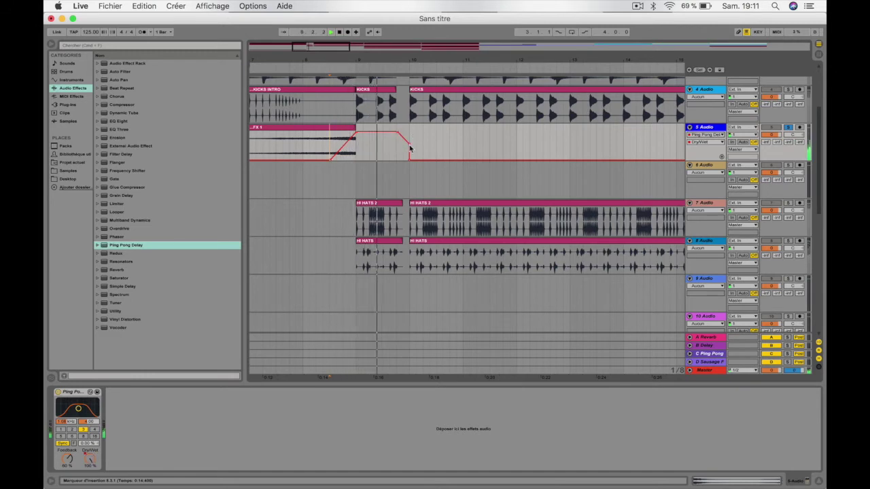
- Extend the 100 % Dry/Wet plateau to bar 10 with a vertical drop there, and replay the FX 1 delay tail
{"action": "left_click_drag", "start_coordinate": [398, 132], "coordinate": [409, 133]}
{"action": "key", "text": "space"}
{"action": "key", "text": "space"}
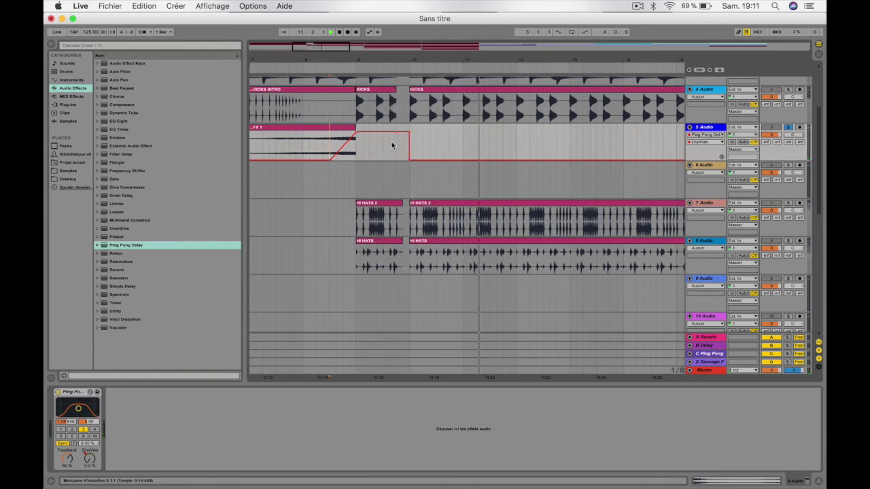
{"action": "mouse_move", "coordinate": [409, 163]}
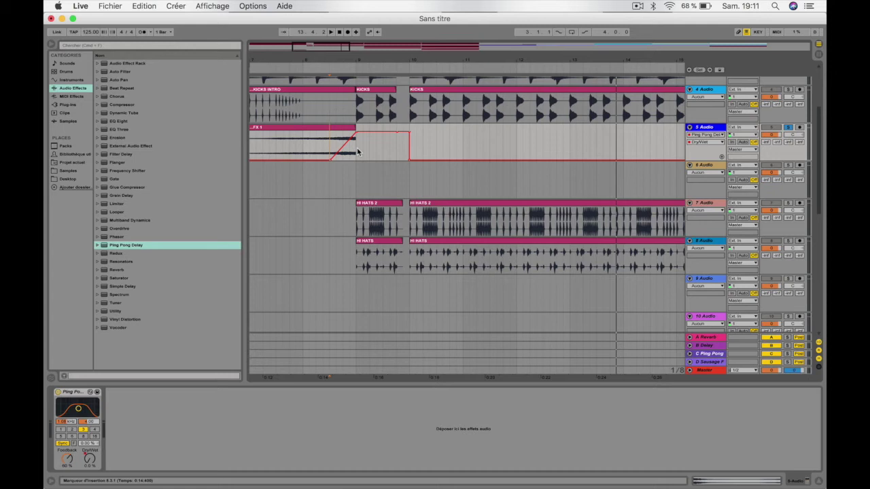
- Place the insert marker at bar 9 and turn off solo on the FX 1 track
{"action": "left_click", "coordinate": [357, 171]}
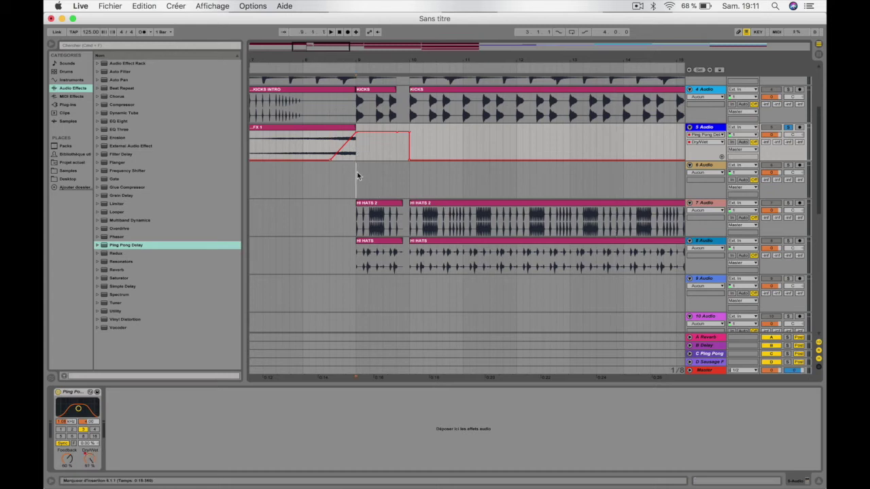
{"action": "scroll", "coordinate": [358, 176], "scroll_direction": "up", "scroll_amount": 5}
{"action": "scroll", "coordinate": [357, 176], "scroll_direction": "down", "scroll_amount": 3}
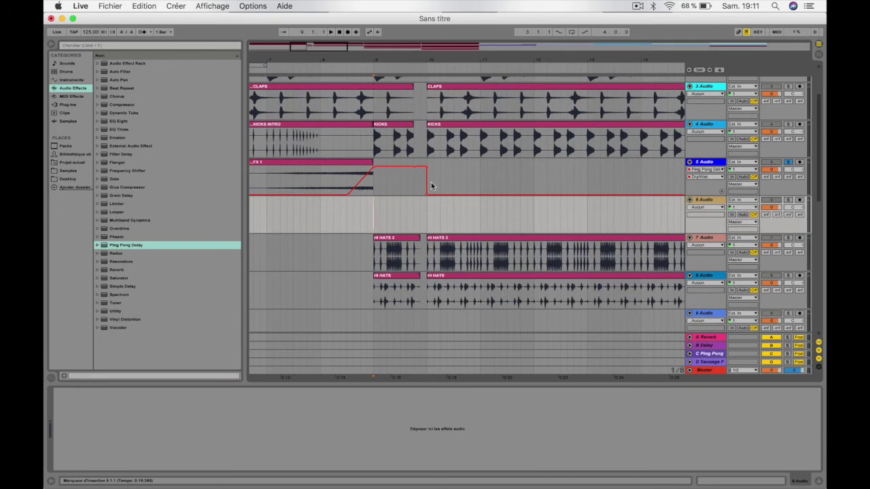
{"action": "scroll", "coordinate": [431, 185], "scroll_direction": "down", "scroll_amount": 4}
{"action": "scroll", "coordinate": [431, 184], "scroll_direction": "up", "scroll_amount": 5}
{"action": "left_click", "coordinate": [788, 179]}
- Add a Ping Pong Delay to track 16, which holds the intro's VOCALS MAIN clip
{"action": "left_click_drag", "start_coordinate": [468, 68], "coordinate": [308, 60]}
{"action": "scroll", "coordinate": [356, 220], "scroll_direction": "down", "scroll_amount": 5}
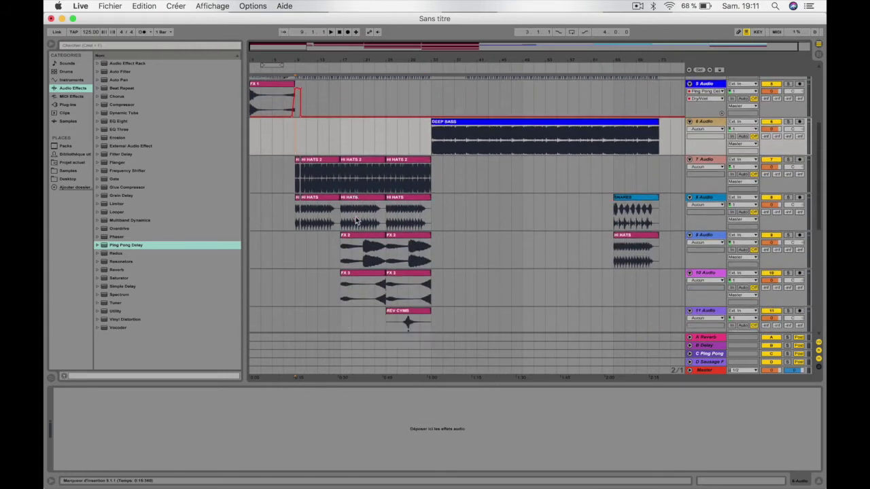
{"action": "scroll", "coordinate": [355, 220], "scroll_direction": "down", "scroll_amount": 1}
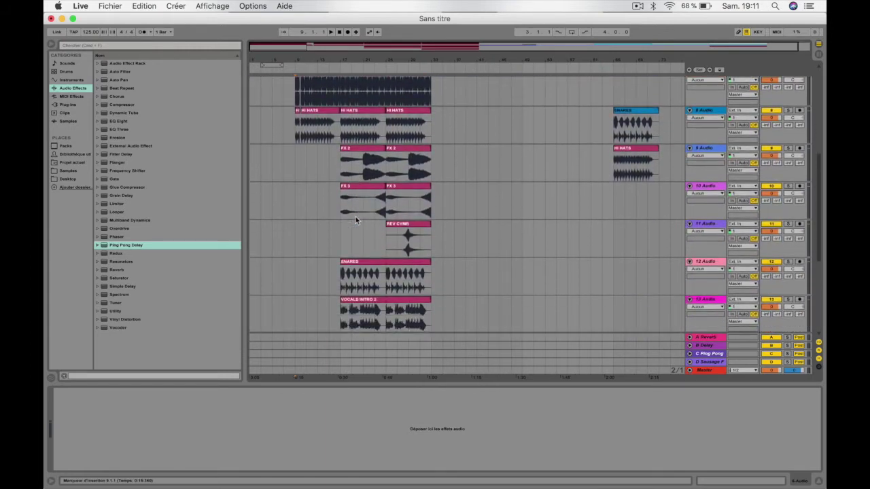
{"action": "scroll", "coordinate": [355, 217], "scroll_direction": "down", "scroll_amount": 3}
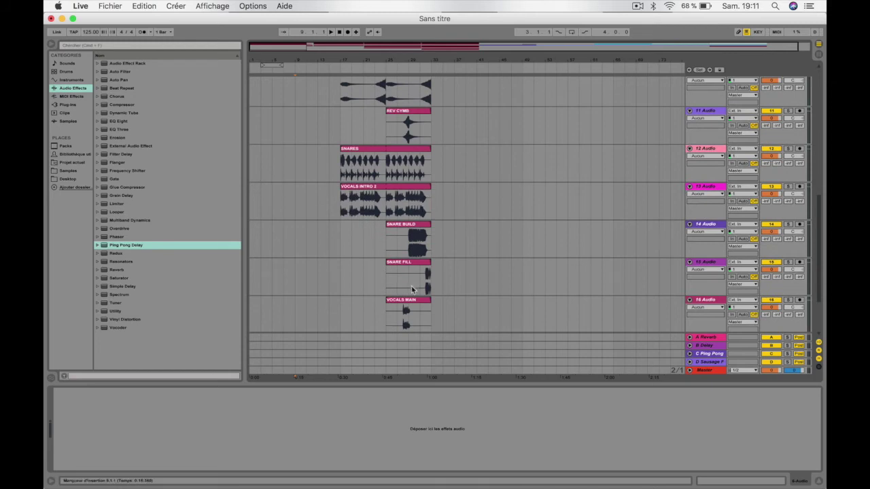
{"action": "left_click", "coordinate": [404, 324]}
{"action": "left_click", "coordinate": [408, 323]}
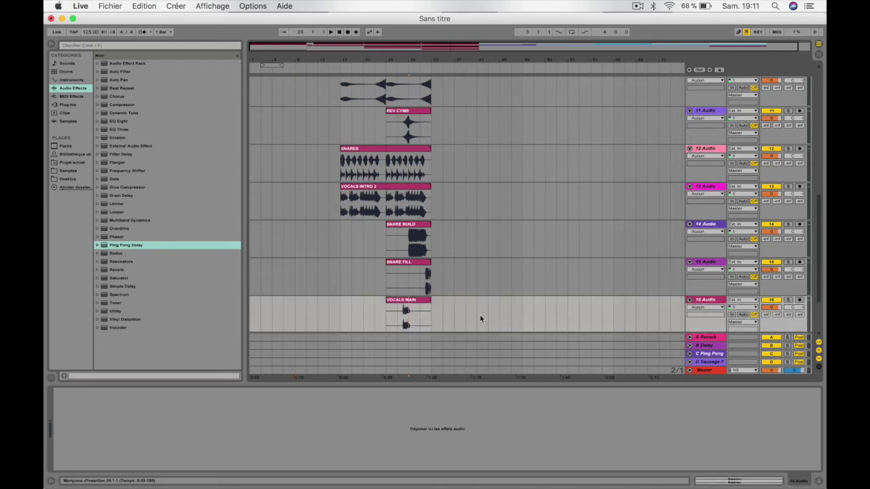
{"action": "double_click", "coordinate": [126, 248]}
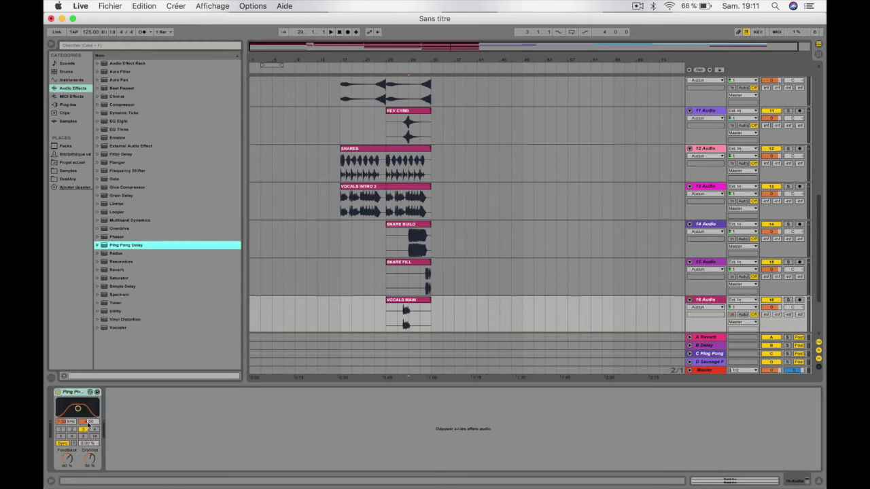
- Show the new delay's Dry/Wet automation and ramp it up from 0 % across the vocal phrase in the VOCALS MAIN clip
{"action": "right_click", "coordinate": [91, 465]}
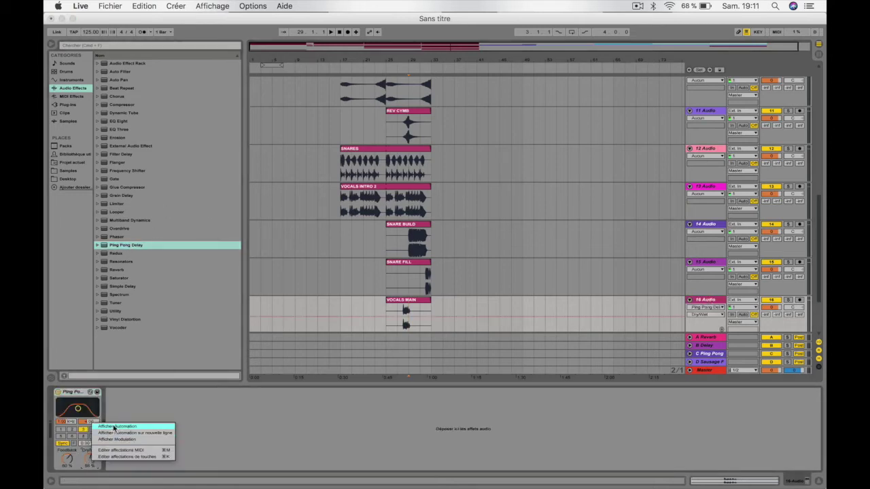
{"action": "left_click", "coordinate": [114, 430]}
{"action": "left_click", "coordinate": [411, 316]}
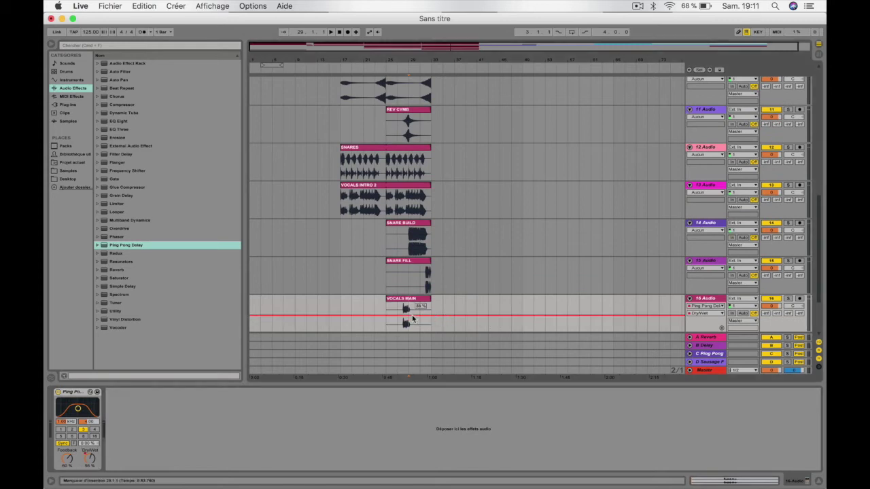
{"action": "left_click_drag", "start_coordinate": [406, 316], "coordinate": [407, 327]}
- Solo the VOCALS MAIN track and audition the vocal delay from bar 27 at a raised system volume
{"action": "left_click", "coordinate": [398, 313]}
{"action": "left_click", "coordinate": [789, 300]}
{"action": "key", "text": "space"}
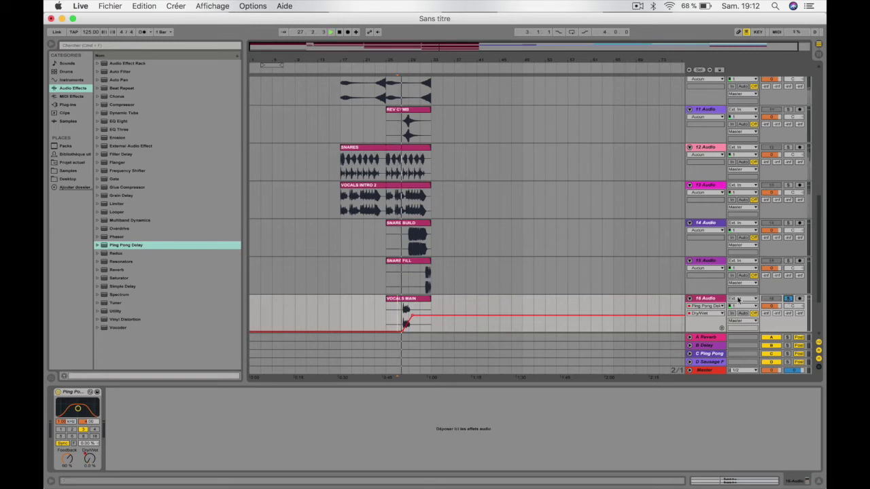
{"action": "key", "text": "XF86AudioRaiseVolume"}
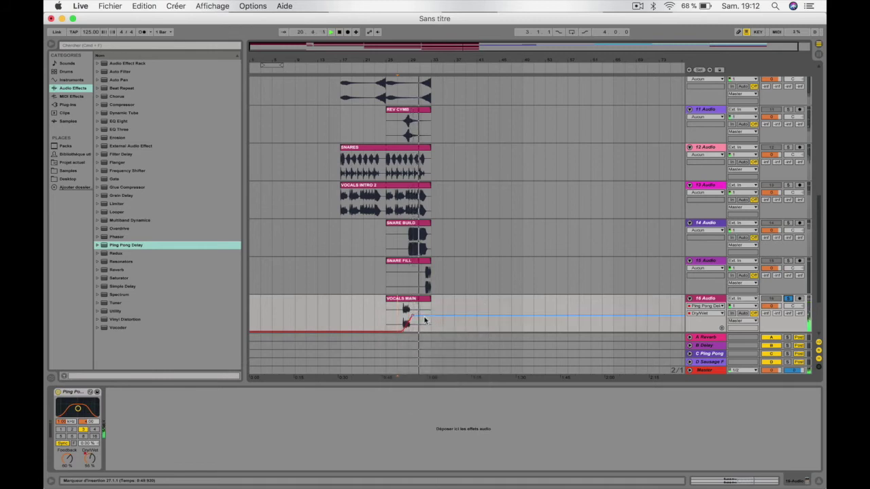
- Shape the vocal Dry/Wet automation to fall gradually from its peak to 0 % near the clip's end, and audition it
{"action": "left_click_drag", "start_coordinate": [426, 319], "coordinate": [426, 334]}
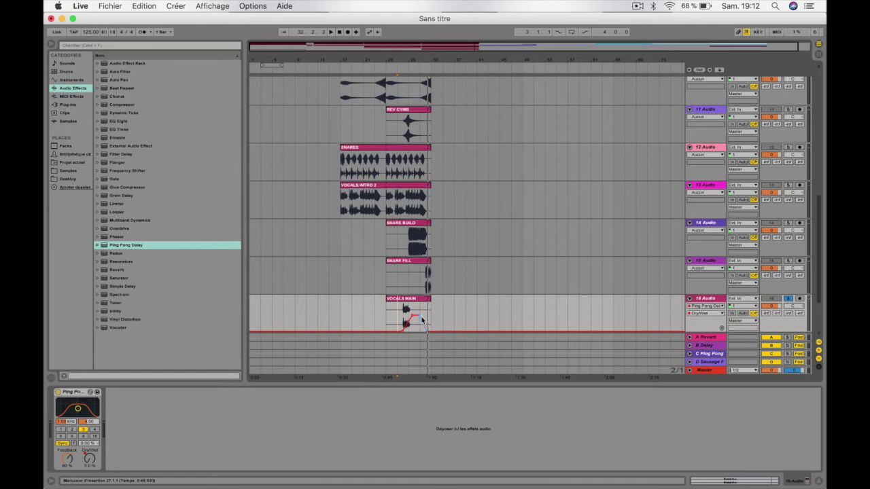
{"action": "key", "text": "space"}
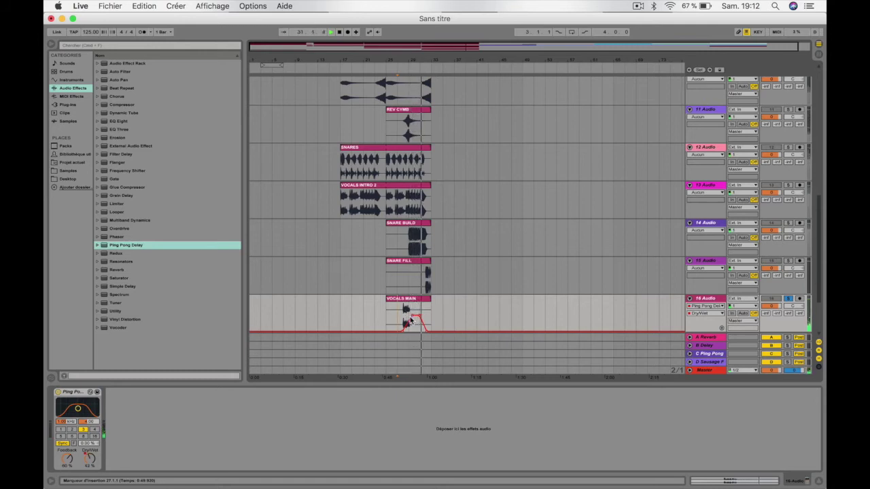
{"action": "left_click_drag", "start_coordinate": [421, 317], "coordinate": [407, 314]}
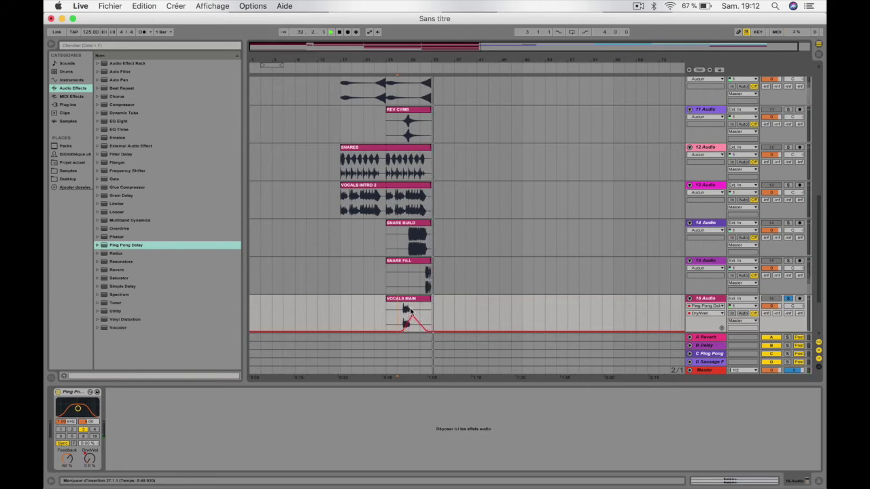
{"action": "key", "text": "space"}
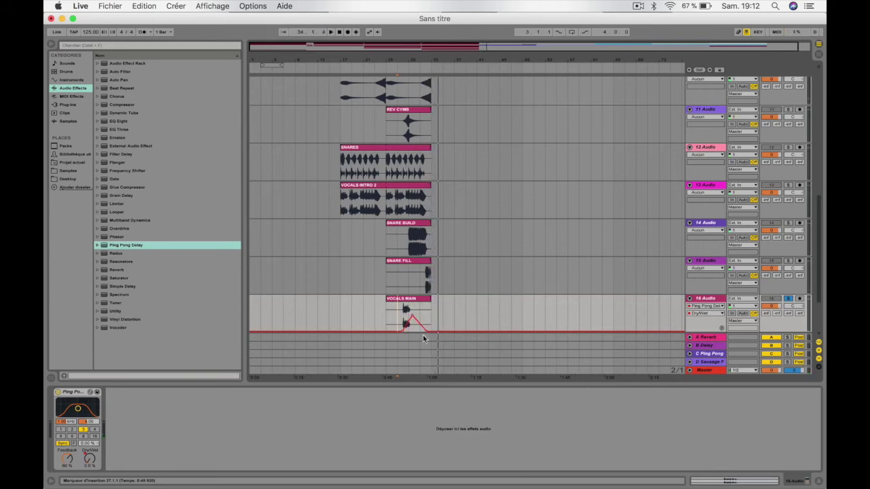
{"action": "key", "text": "space"}
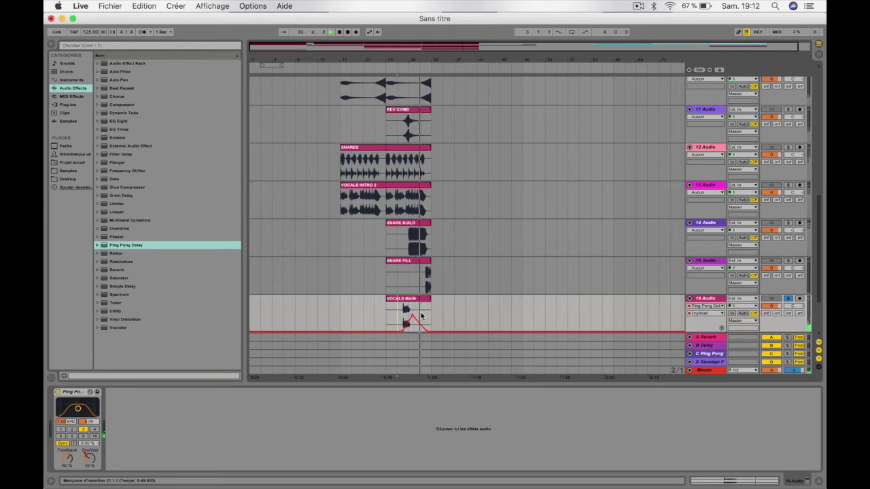
- Stop playback and add a Ping Pong Delay to track 15, which holds the SNARE FILL clip
{"action": "key", "text": "space"}
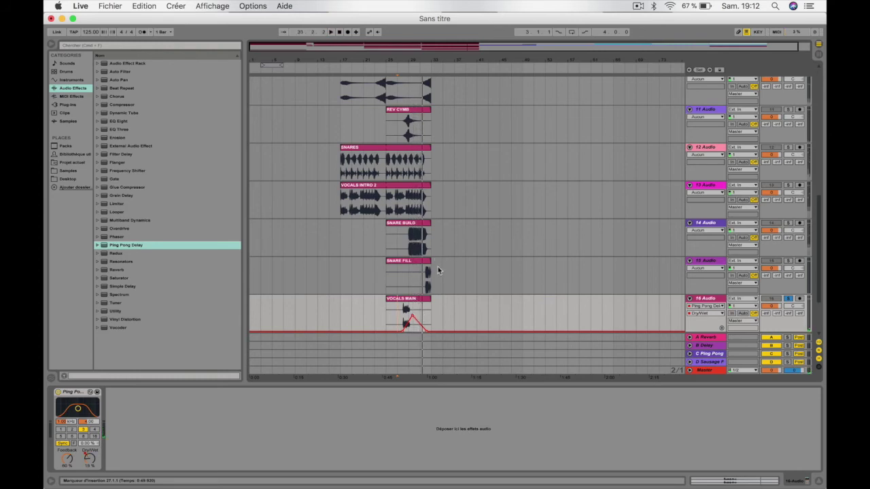
{"action": "left_click_drag", "start_coordinate": [435, 275], "coordinate": [426, 282]}
{"action": "left_click", "coordinate": [705, 263]}
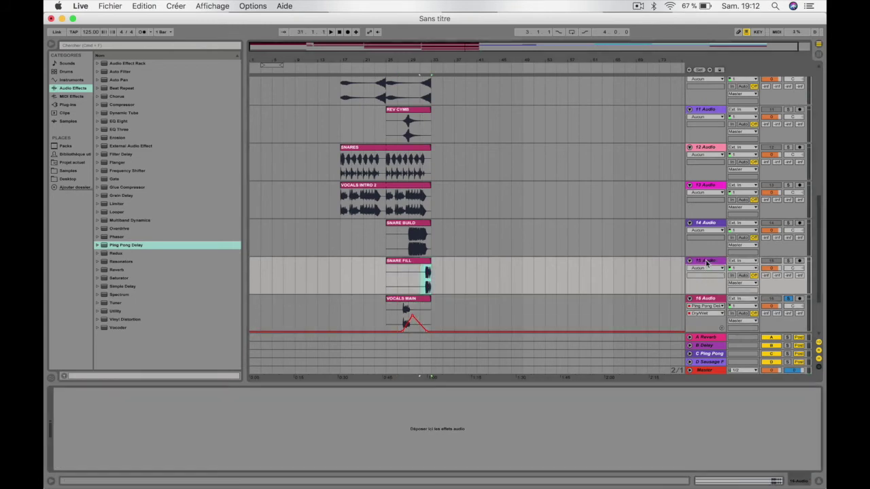
{"action": "double_click", "coordinate": [119, 245]}
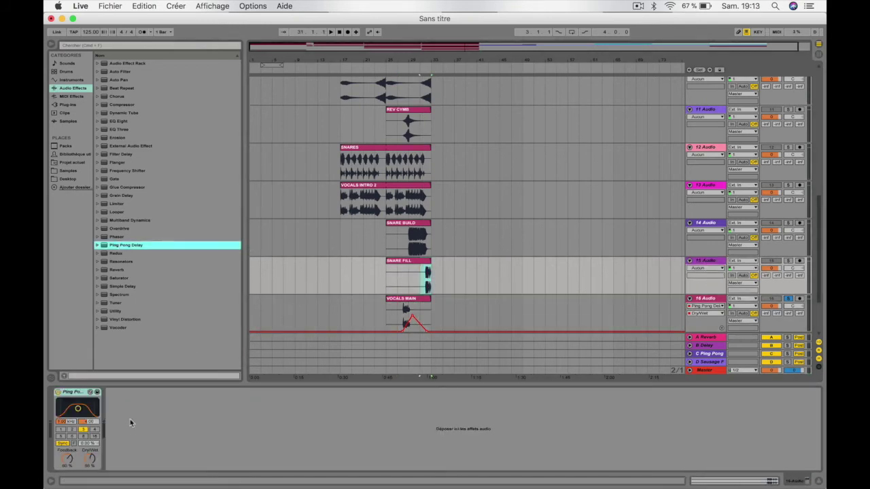
- Automate the new delay's Dry/Wet to rise from 0 % at the snare fill's end and fall back to 0 % around bar 37
{"action": "right_click", "coordinate": [97, 448]}
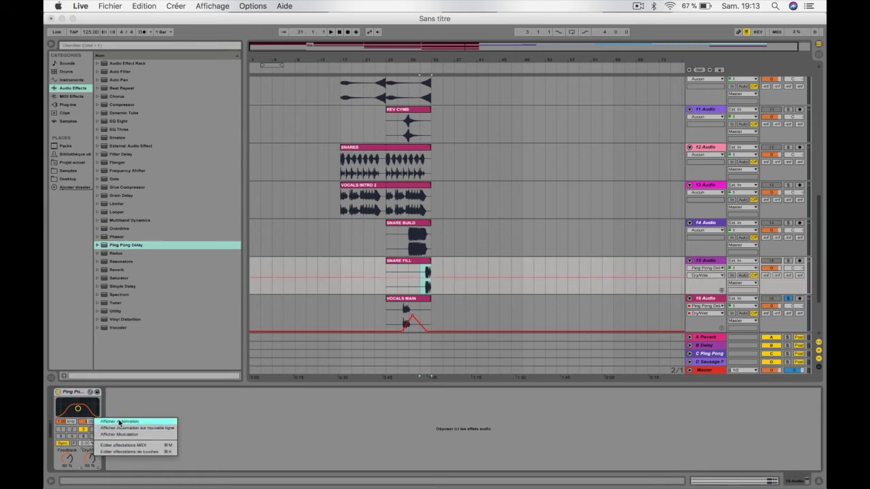
{"action": "left_click", "coordinate": [119, 423]}
{"action": "left_click", "coordinate": [431, 278]}
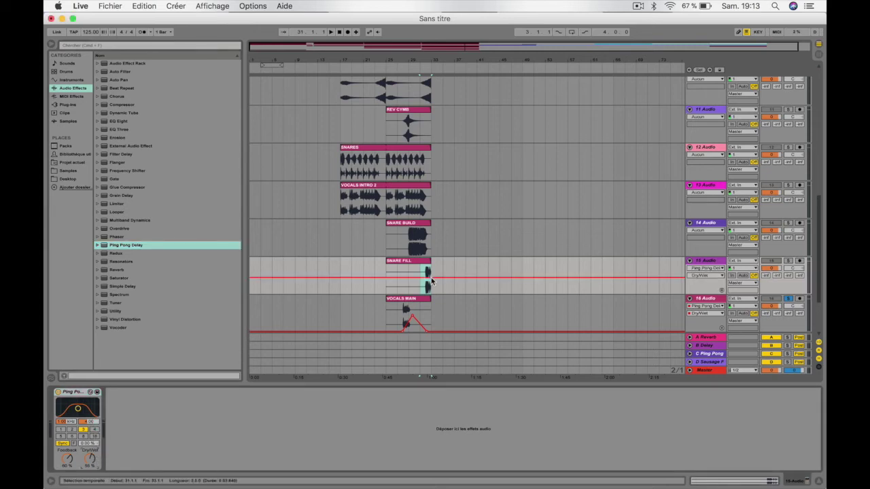
{"action": "left_click_drag", "start_coordinate": [430, 278], "coordinate": [428, 294]}
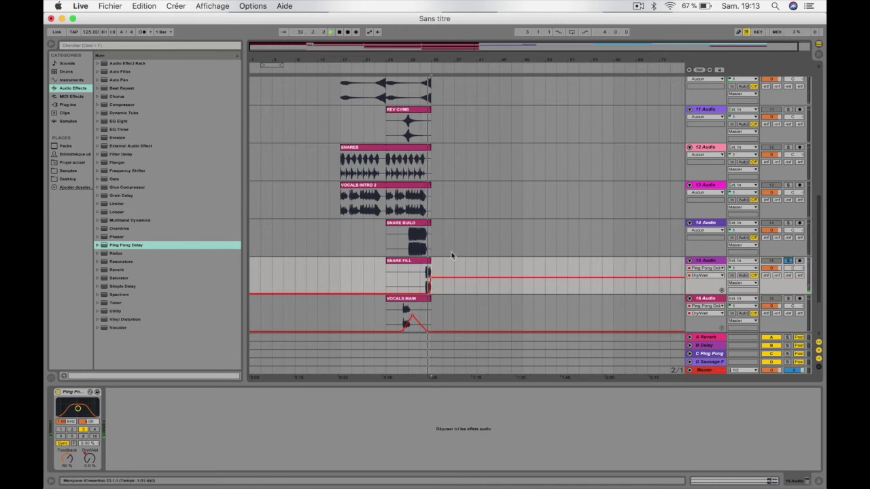
{"action": "key", "text": "space"}
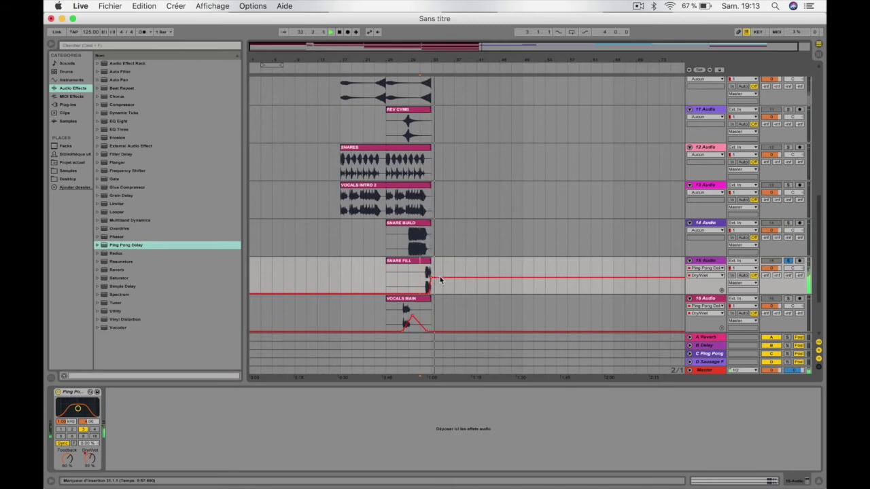
{"action": "left_click_drag", "start_coordinate": [450, 284], "coordinate": [465, 297]}
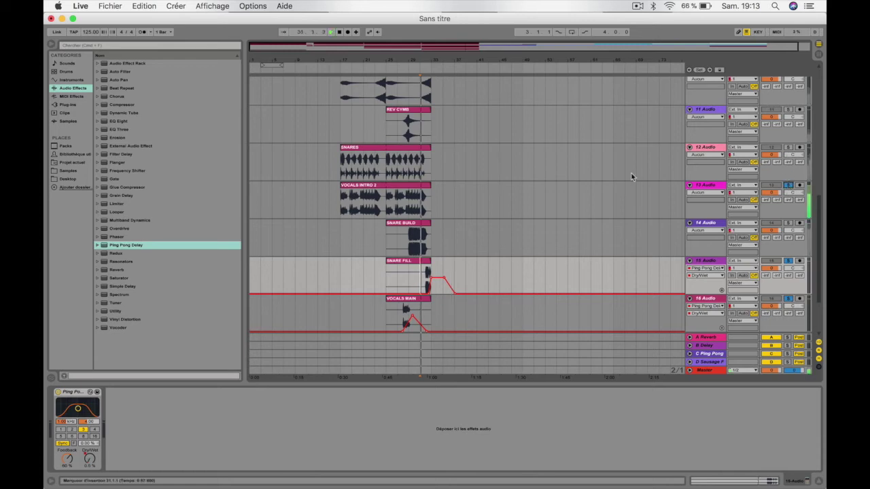
- Play the soloed snare fill and vocal tracks and look over the arrangement's second-section clips for the vocal ending
{"action": "scroll", "coordinate": [632, 177], "scroll_direction": "up", "scroll_amount": 5}
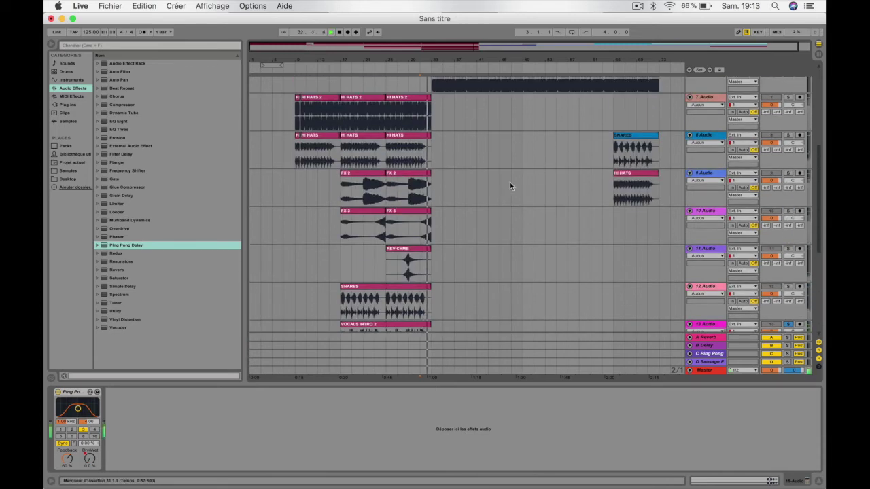
{"action": "scroll", "coordinate": [511, 184], "scroll_direction": "down", "scroll_amount": 5}
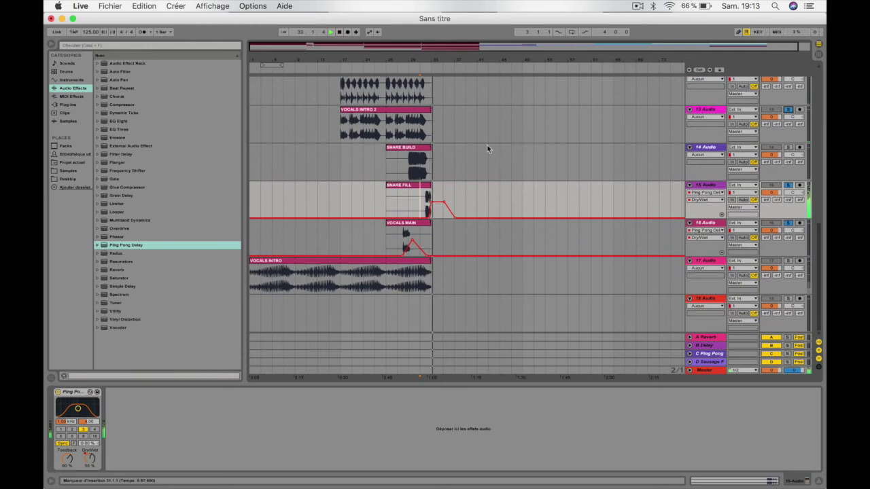
{"action": "scroll", "coordinate": [451, 160], "scroll_direction": "up", "scroll_amount": 10}
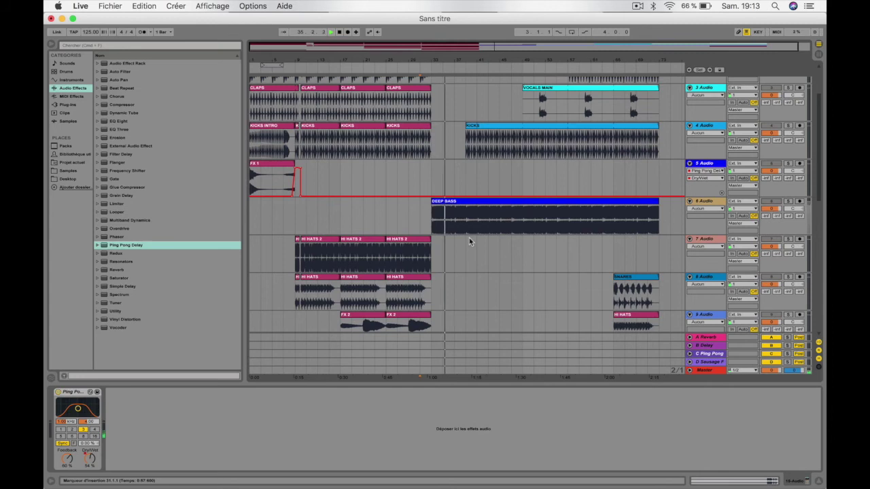
{"action": "scroll", "coordinate": [476, 205], "scroll_direction": "up", "scroll_amount": 3}
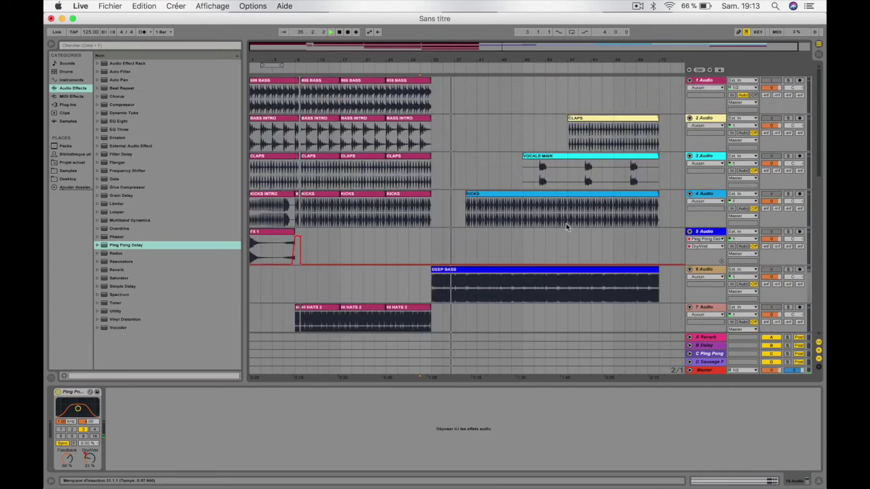
{"action": "left_click", "coordinate": [707, 195]}
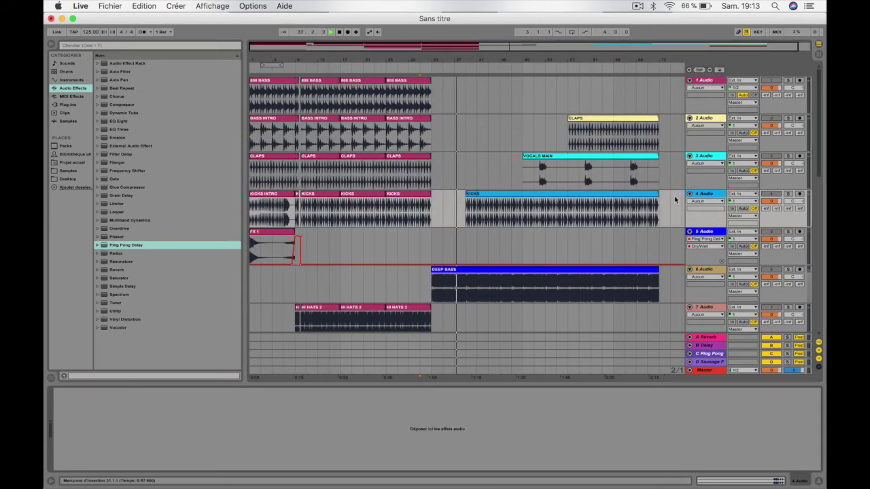
{"action": "scroll", "coordinate": [673, 195], "scroll_direction": "down", "scroll_amount": 1}
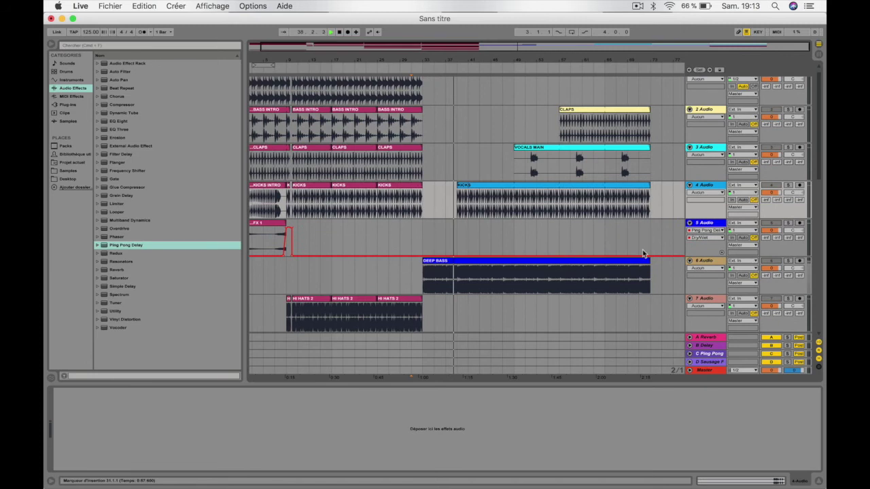
{"action": "scroll", "coordinate": [644, 228], "scroll_direction": "down", "scroll_amount": 5}
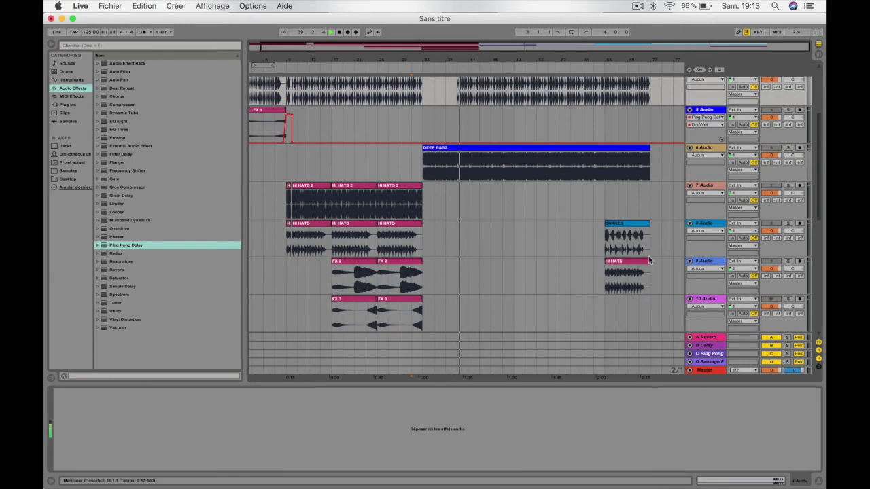
{"action": "left_click", "coordinate": [626, 275]}
{"action": "left_click", "coordinate": [633, 191]}
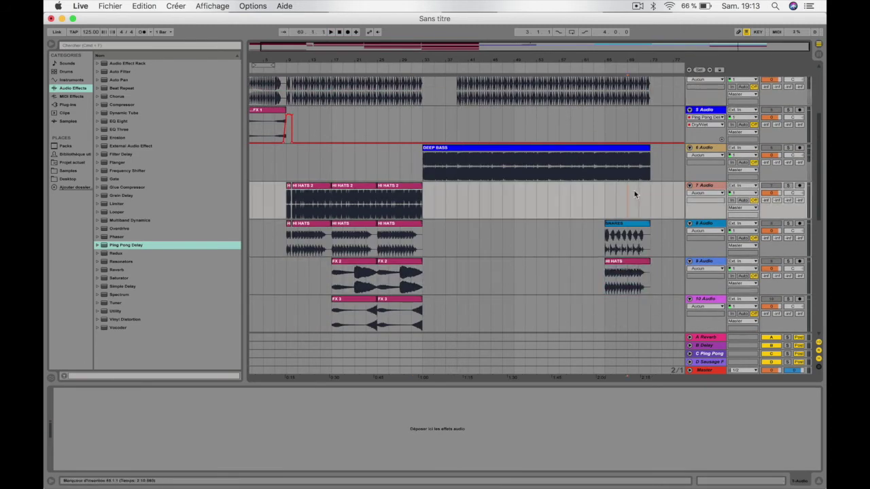
{"action": "scroll", "coordinate": [634, 192], "scroll_direction": "up", "scroll_amount": 4}
{"action": "left_click", "coordinate": [641, 184]}
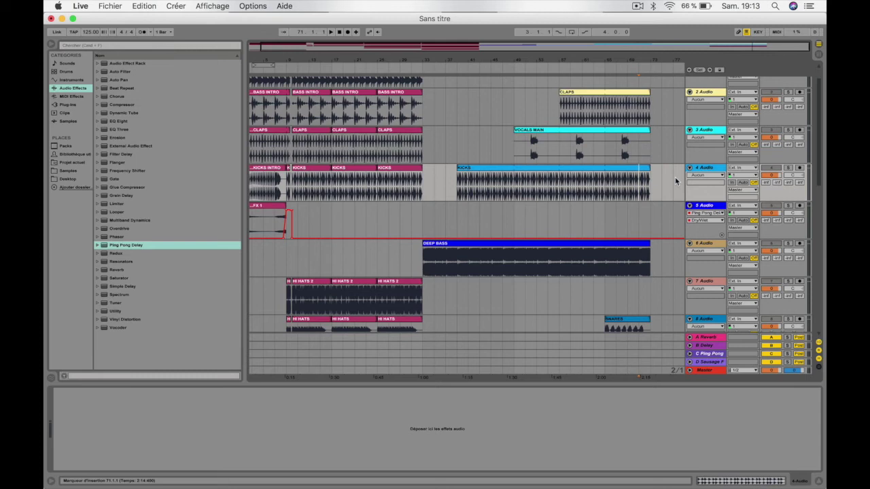
{"action": "scroll", "coordinate": [676, 181], "scroll_direction": "up", "scroll_amount": 2}
- Extend the VOCALS MAIN clip on track 3 and paste its extra four-bar vocal phrase at bar 71
{"action": "double_click", "coordinate": [646, 153]}
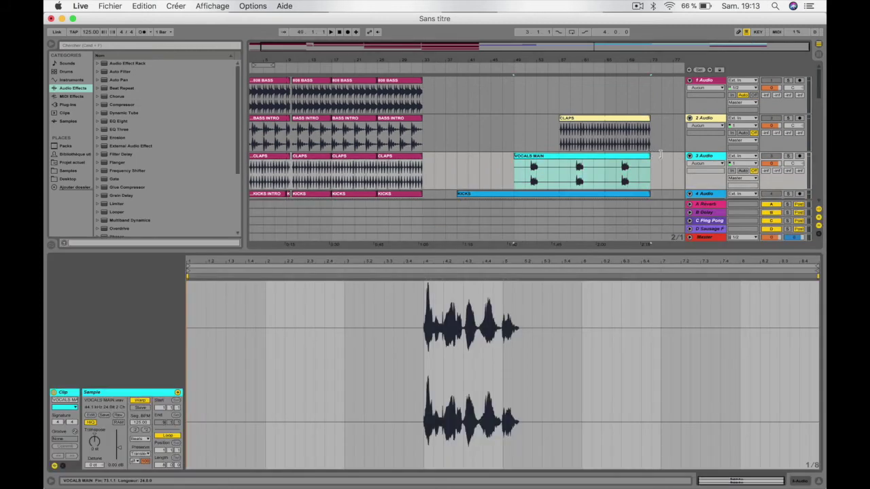
{"action": "mouse_move", "coordinate": [650, 159]}
{"action": "left_mouse_down"}
{"action": "mouse_move", "coordinate": [672, 158]}
{"action": "mouse_move", "coordinate": [666, 167]}
{"action": "mouse_move", "coordinate": [676, 167]}
{"action": "mouse_move", "coordinate": [662, 166]}
{"action": "left_mouse_up"}
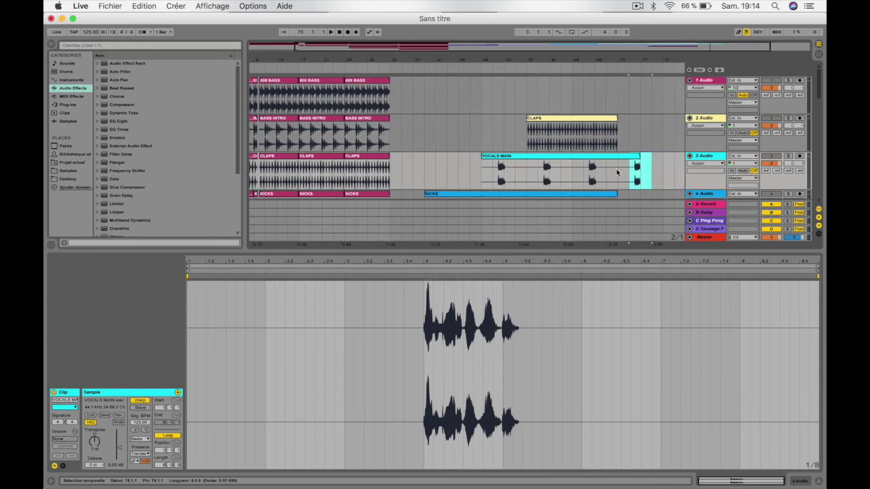
{"action": "left_click", "coordinate": [614, 170]}
{"action": "key", "text": "super+v"}
{"action": "mouse_move", "coordinate": [622, 157]}
{"action": "left_mouse_down"}
{"action": "mouse_move", "coordinate": [618, 151]}
{"action": "mouse_move", "coordinate": [630, 157]}
{"action": "left_mouse_up"}
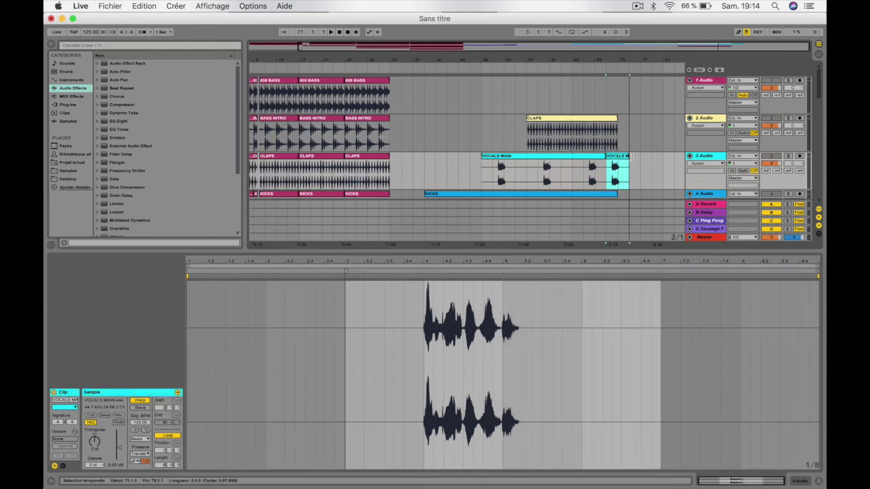
{"action": "left_click", "coordinate": [627, 172]}
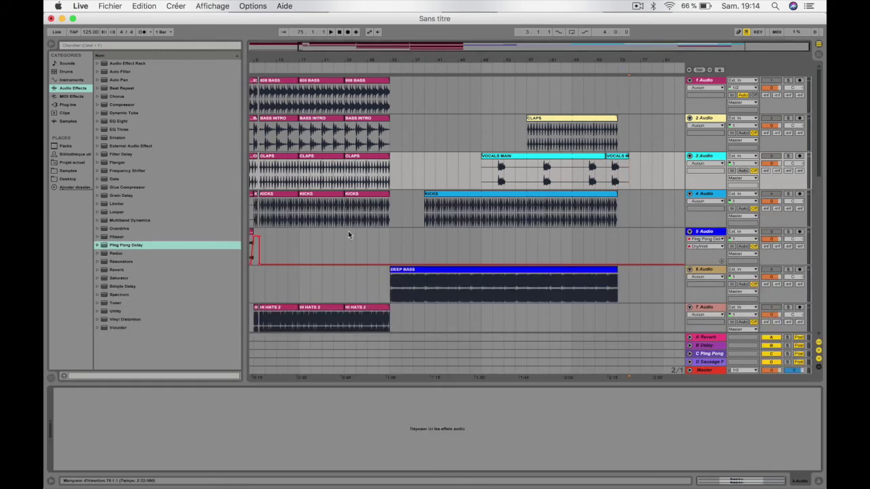
- Add a Ping Pong Delay to track 3 and automate its Dry/Wet to peak at the last vocal phrase's end and return to 0 %
{"action": "double_click", "coordinate": [133, 250]}
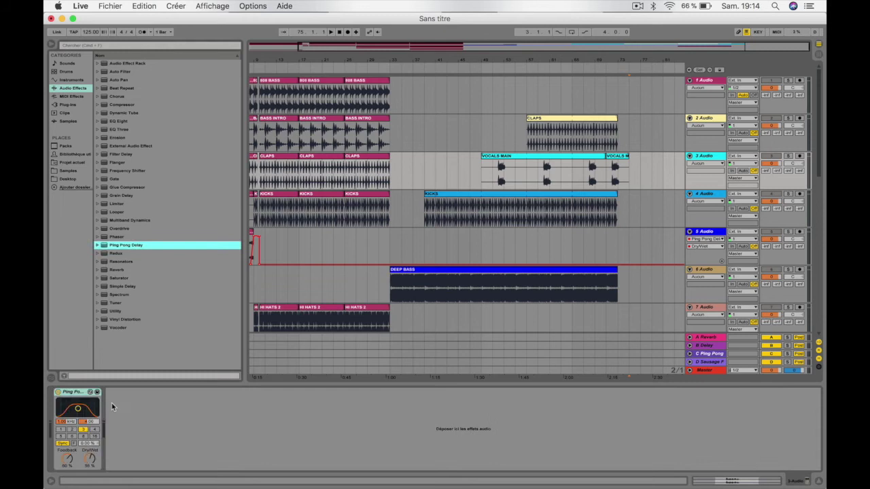
{"action": "left_click", "coordinate": [90, 458]}
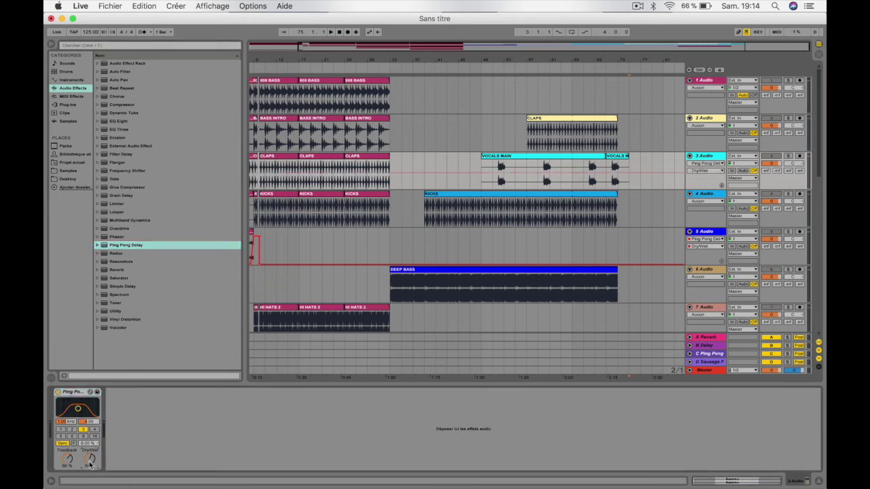
{"action": "right_click", "coordinate": [90, 465]}
{"action": "left_click", "coordinate": [115, 428]}
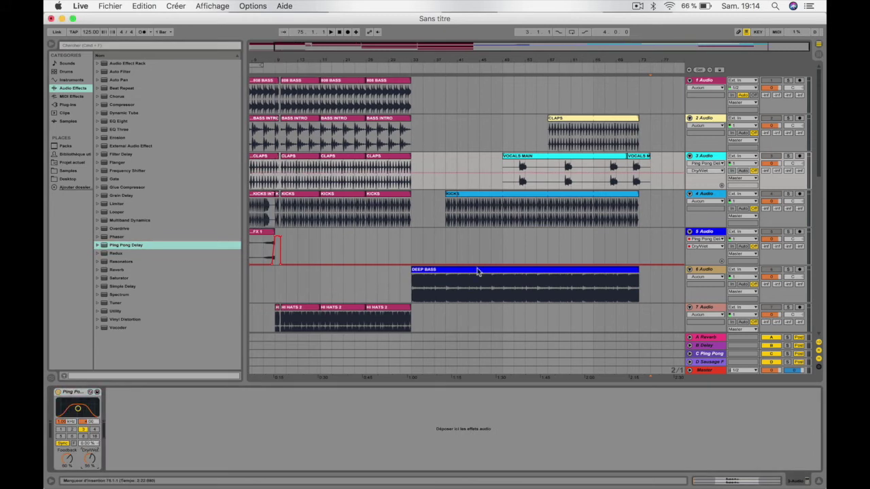
{"action": "left_click", "coordinate": [637, 166]}
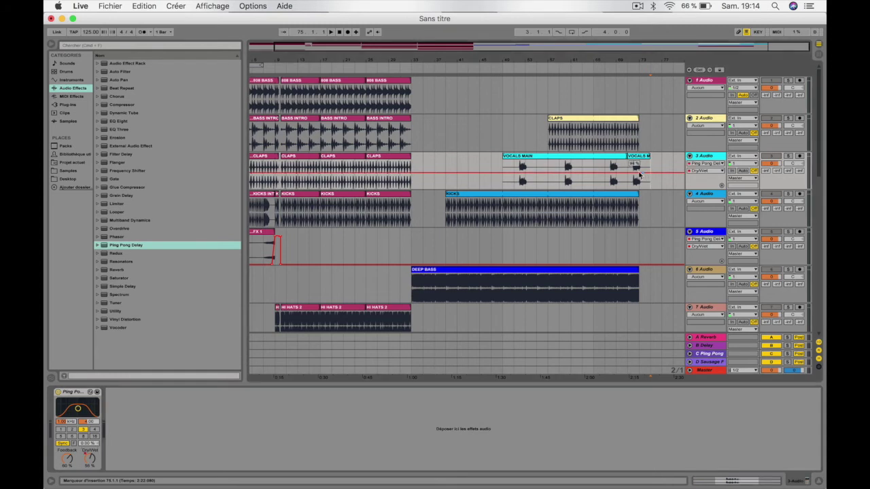
{"action": "left_click_drag", "start_coordinate": [636, 174], "coordinate": [637, 182]}
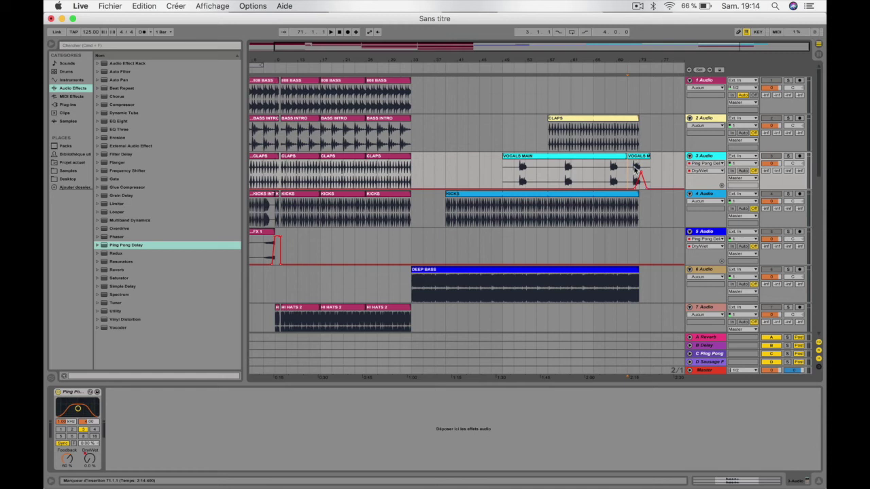
- Turn off track soloing and audition the ending with all tracks from bar 71
{"action": "left_click_drag", "start_coordinate": [641, 60], "coordinate": [541, 60]}
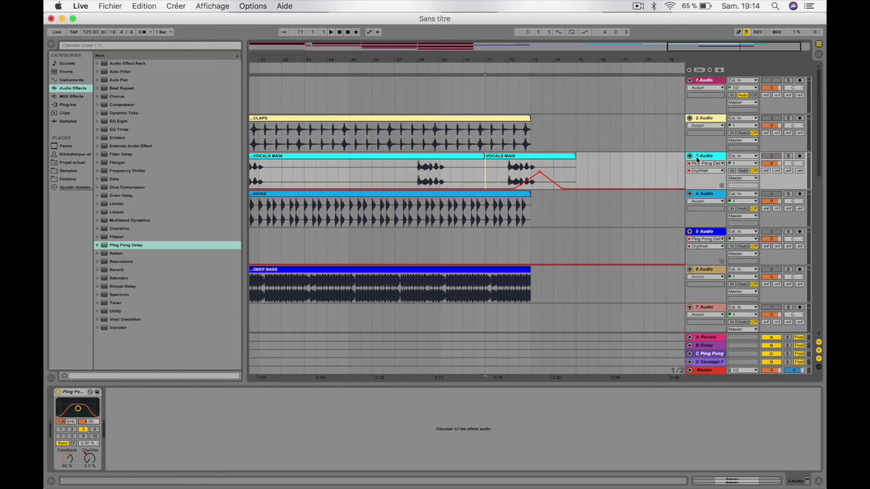
{"action": "left_click", "coordinate": [789, 157]}
{"action": "key", "text": "space"}
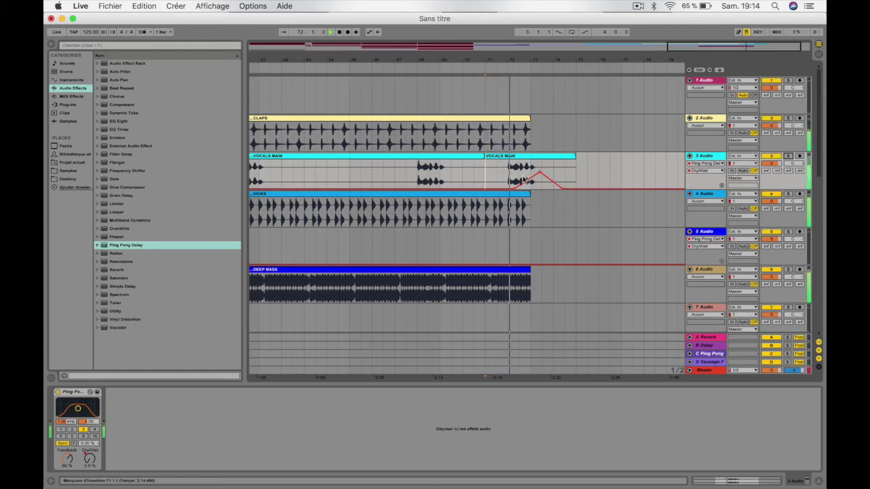
{"action": "mouse_move", "coordinate": [542, 176]}
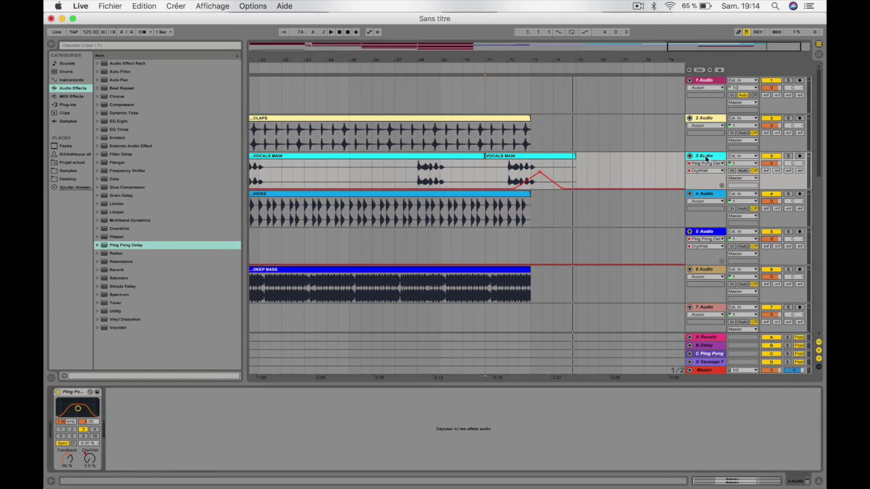
- Raise the Feedback of track 3's delay, replay the ending, and bring back its Dry/Wet automation
{"action": "left_click", "coordinate": [70, 462]}
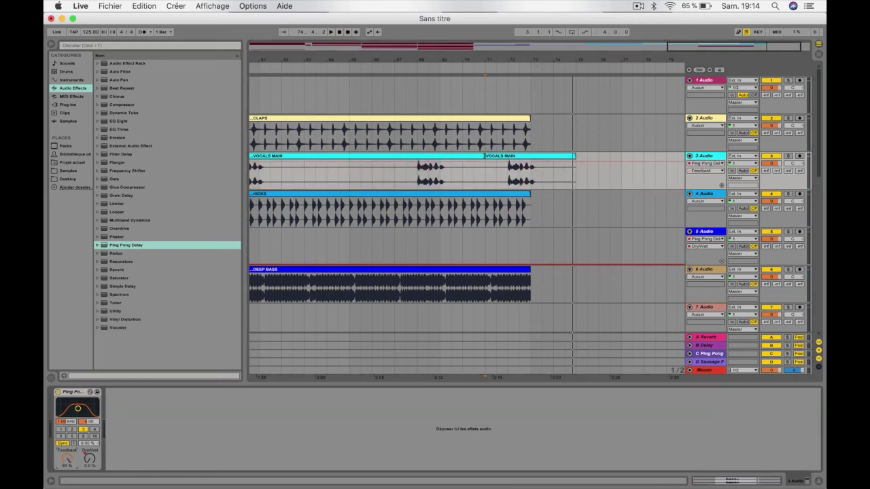
{"action": "key", "text": "space"}
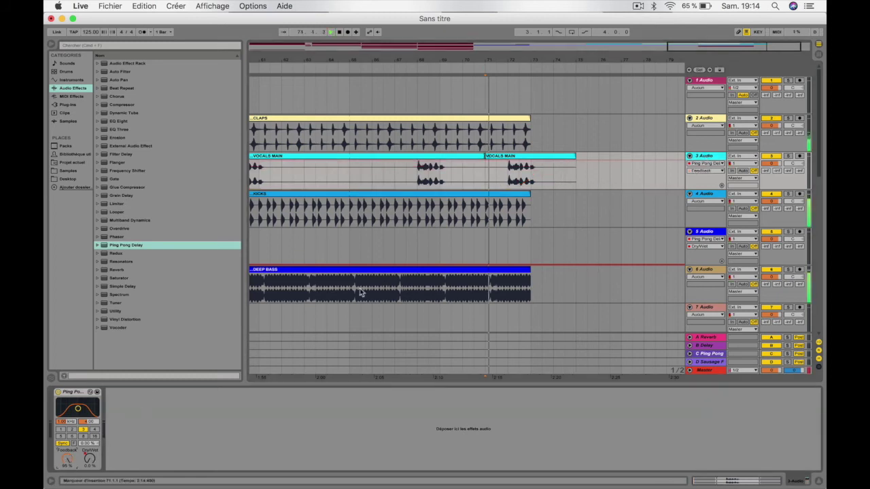
{"action": "left_click", "coordinate": [705, 171]}
{"action": "left_click", "coordinate": [705, 231]}
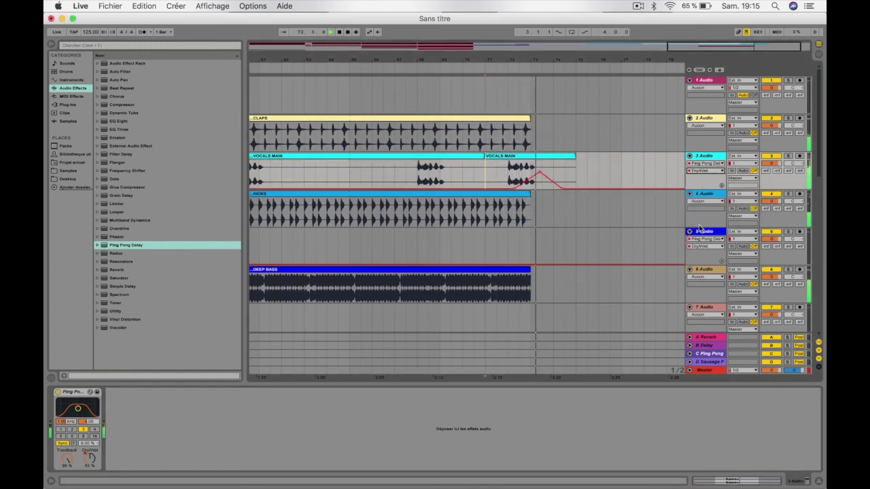
- Lower the Dry/Wet peak on track 3, stretch its fade to 0 % out to around bar 76, and audition from bar 72
{"action": "left_click_drag", "start_coordinate": [539, 173], "coordinate": [520, 182]}
{"action": "left_click", "coordinate": [514, 179]}
{"action": "key", "text": "space"}
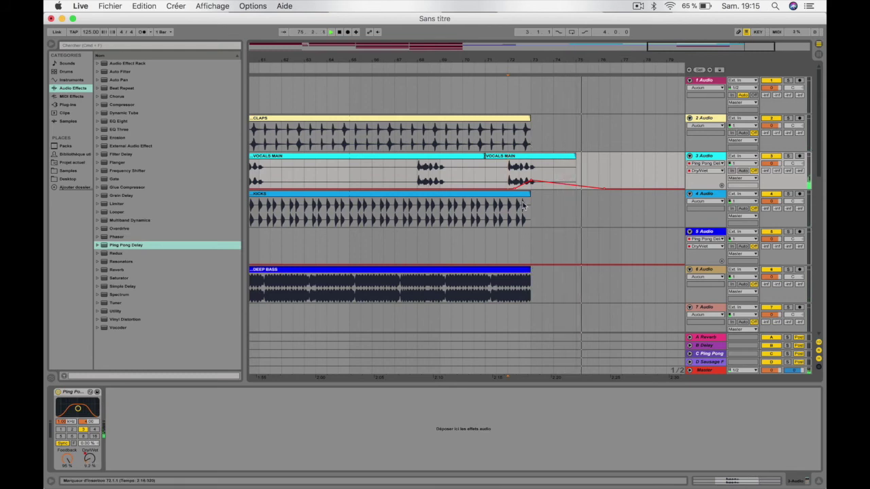
- Delete the end of the DEEP BASS clip on track 6 from 72.3.1 to 73.1.1 and play the ending
{"action": "scroll", "coordinate": [504, 207], "scroll_direction": "down", "scroll_amount": 5}
{"action": "scroll", "coordinate": [503, 204], "scroll_direction": "up", "scroll_amount": 2}
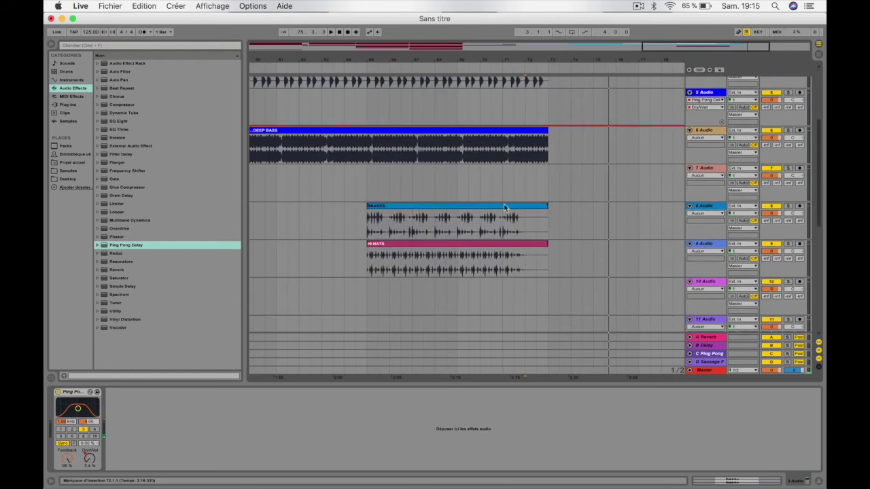
{"action": "left_click_drag", "start_coordinate": [548, 147], "coordinate": [542, 147]}
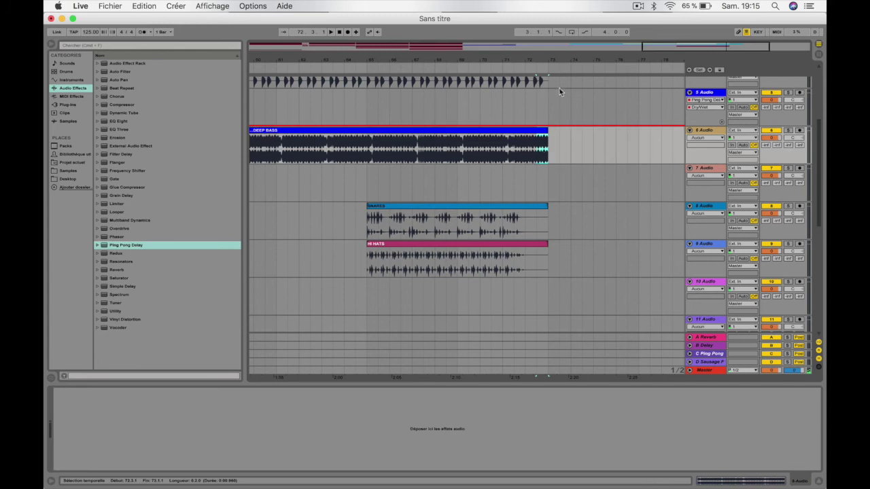
{"action": "key", "text": "Delete"}
{"action": "key", "text": "space"}
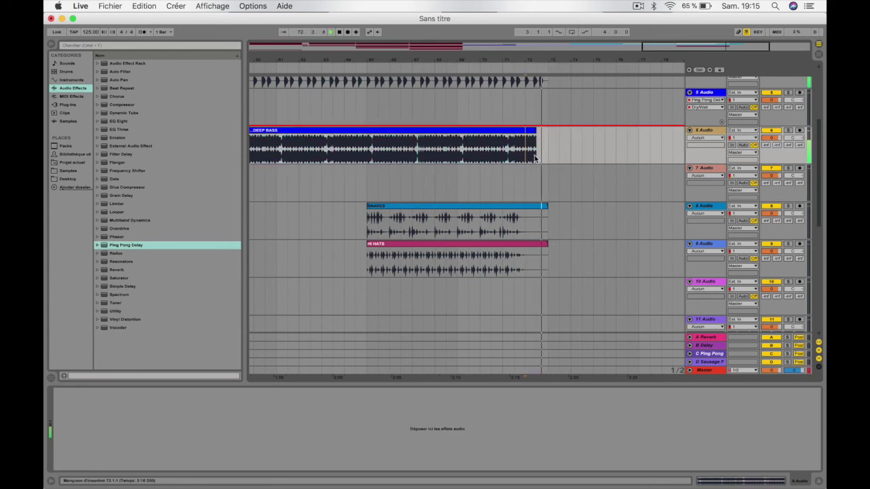
- Shorten the CLAPS clip on track 2 to end at bar 72 and audition the ending from bar 71
{"action": "scroll", "coordinate": [537, 150], "scroll_direction": "up", "scroll_amount": 5}
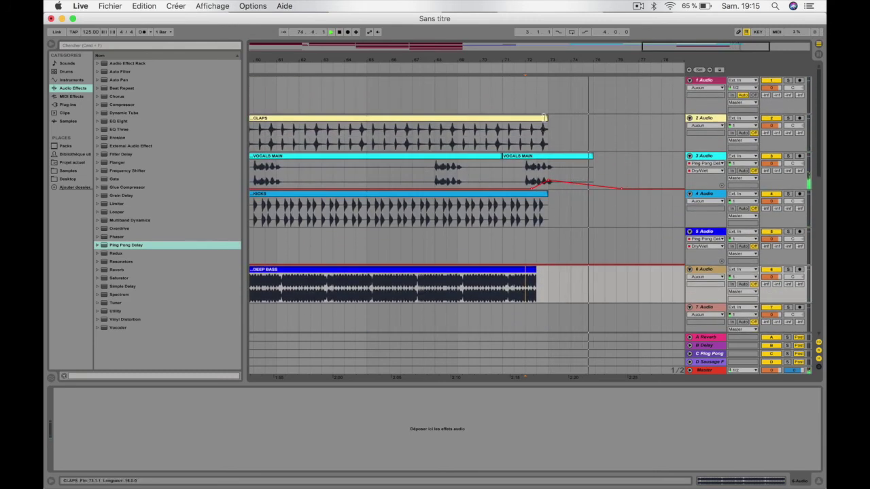
{"action": "left_click", "coordinate": [546, 129]}
{"action": "left_click_drag", "start_coordinate": [546, 129], "coordinate": [525, 130]}
{"action": "left_click", "coordinate": [506, 106]}
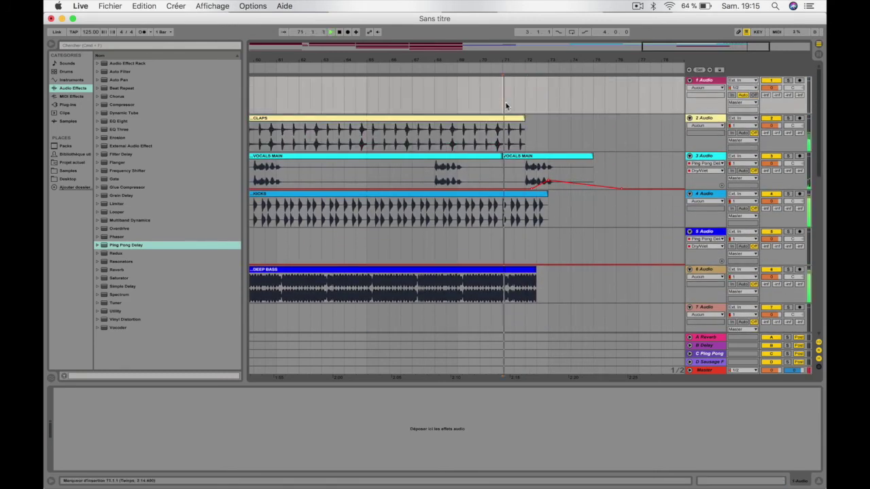
{"action": "scroll", "coordinate": [554, 197], "scroll_direction": "down", "scroll_amount": 5}
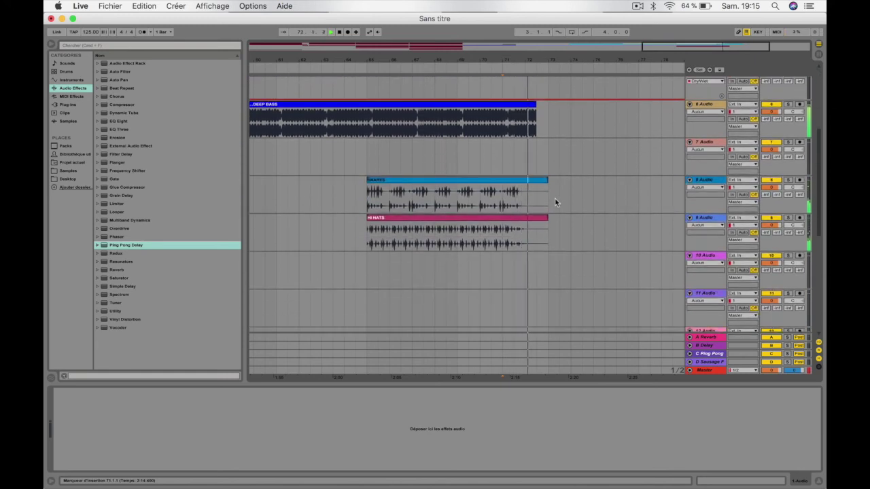
{"action": "scroll", "coordinate": [554, 198], "scroll_direction": "up", "scroll_amount": 4}
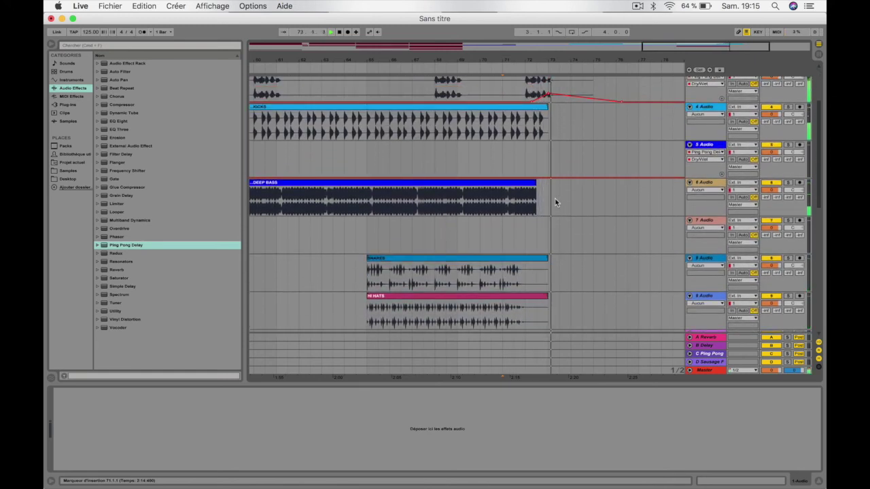
{"action": "scroll", "coordinate": [550, 295], "scroll_direction": "down", "scroll_amount": 10}
{"action": "scroll", "coordinate": [550, 295], "scroll_direction": "up", "scroll_amount": 12}
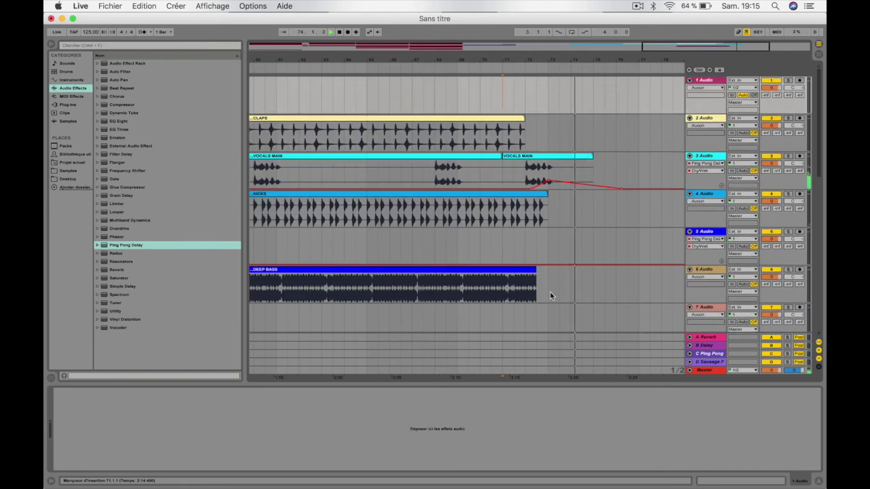
- Load the Ping Pong Delay preset High.adv onto track 4, which holds the KICKS clips
{"action": "left_click_drag", "start_coordinate": [572, 59], "coordinate": [572, 31]}
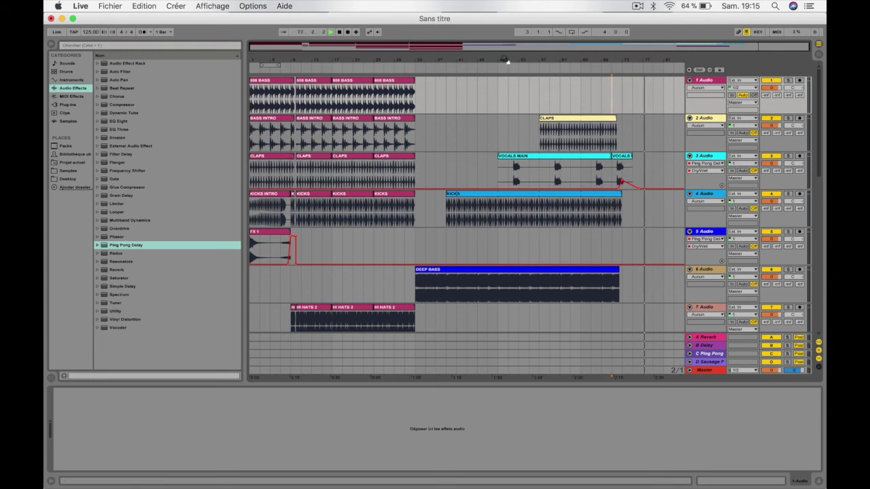
{"action": "left_click", "coordinate": [475, 108]}
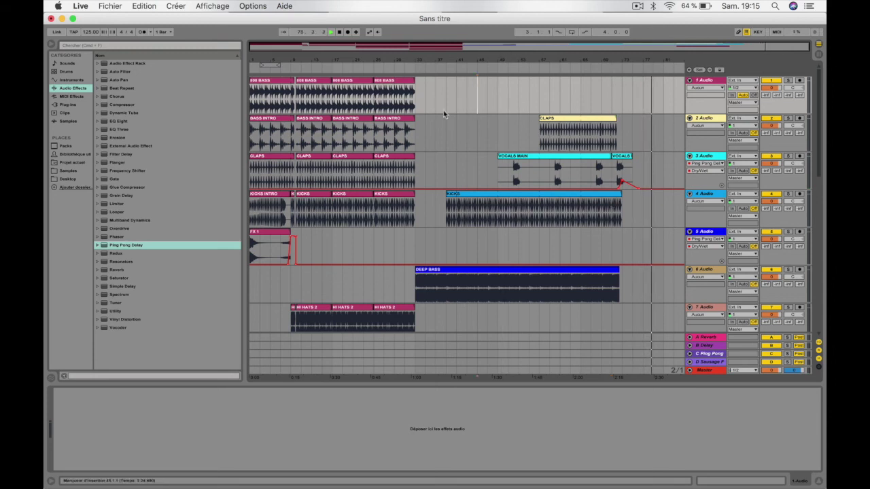
{"action": "left_click", "coordinate": [113, 245]}
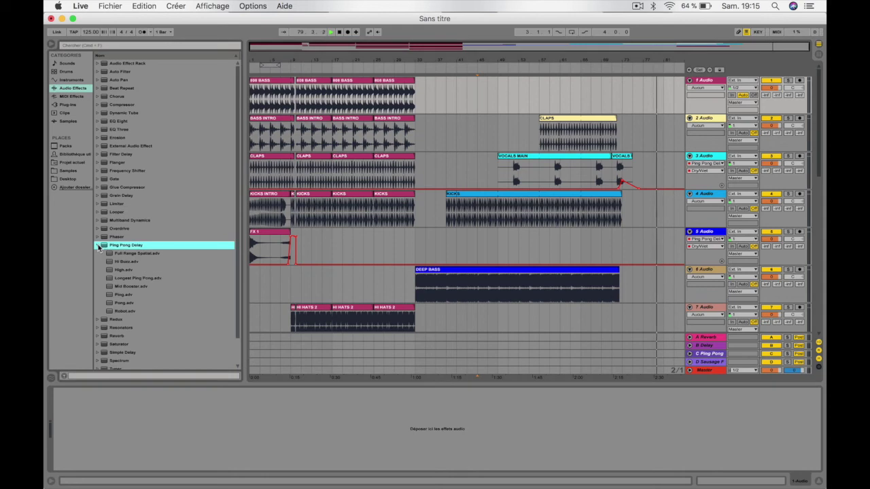
{"action": "left_click", "coordinate": [120, 271]}
{"action": "left_click_drag", "start_coordinate": [636, 202], "coordinate": [613, 215]}
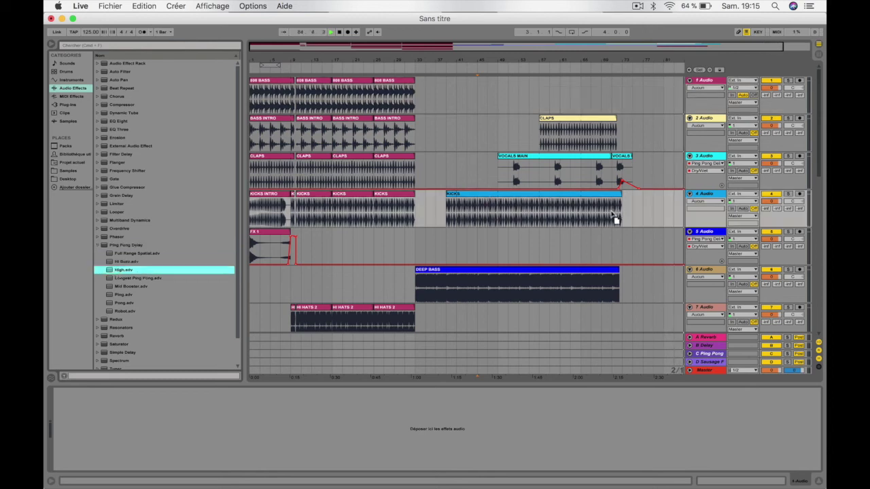
- Solo track 4 and audition the end of its kicks from bar 71
{"action": "left_click", "coordinate": [787, 196]}
{"action": "left_click", "coordinate": [617, 213]}
{"action": "key", "text": "space"}
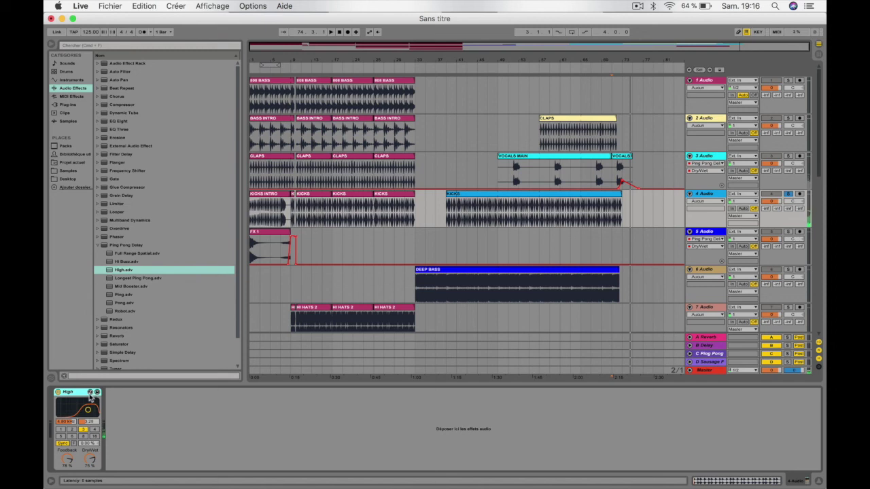
- Swap track 4's delay preset for Longest Ping Pong.adv, then set Feedback to 59 % and move its filter lower with a bandwidth of 2.30
{"action": "left_click", "coordinate": [90, 392]}
{"action": "left_click", "coordinate": [139, 289]}
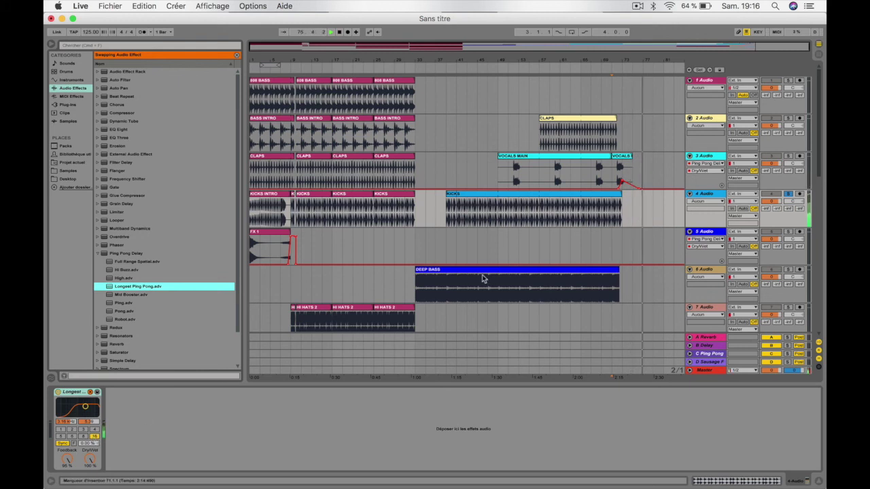
{"action": "left_click_drag", "start_coordinate": [68, 460], "coordinate": [68, 484]}
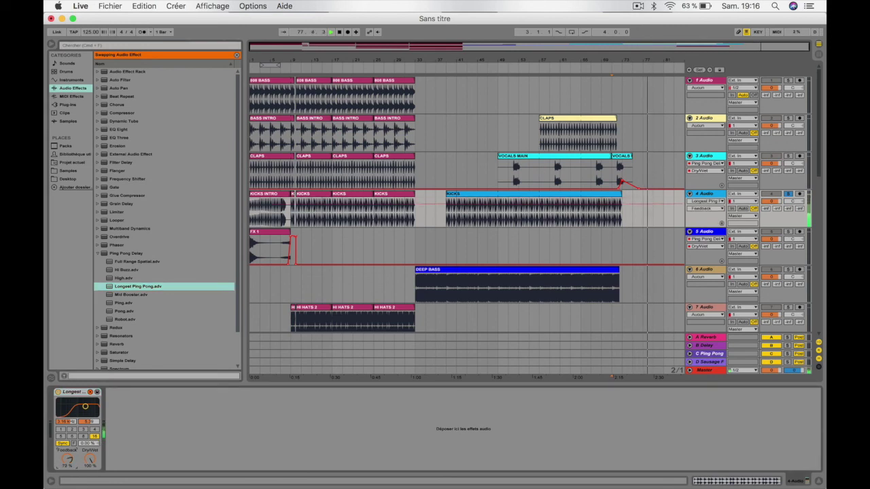
{"action": "mouse_move", "coordinate": [85, 407]}
{"action": "left_mouse_down"}
{"action": "mouse_move", "coordinate": [72, 413]}
{"action": "mouse_move", "coordinate": [59, 400]}
{"action": "mouse_move", "coordinate": [87, 408]}
{"action": "mouse_move", "coordinate": [60, 403]}
{"action": "mouse_move", "coordinate": [74, 412]}
{"action": "left_mouse_up"}
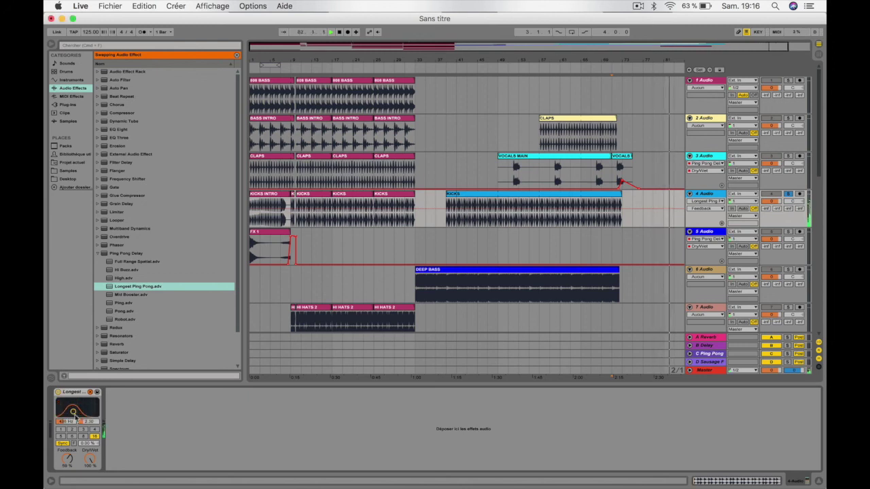
{"action": "right_click", "coordinate": [65, 423]}
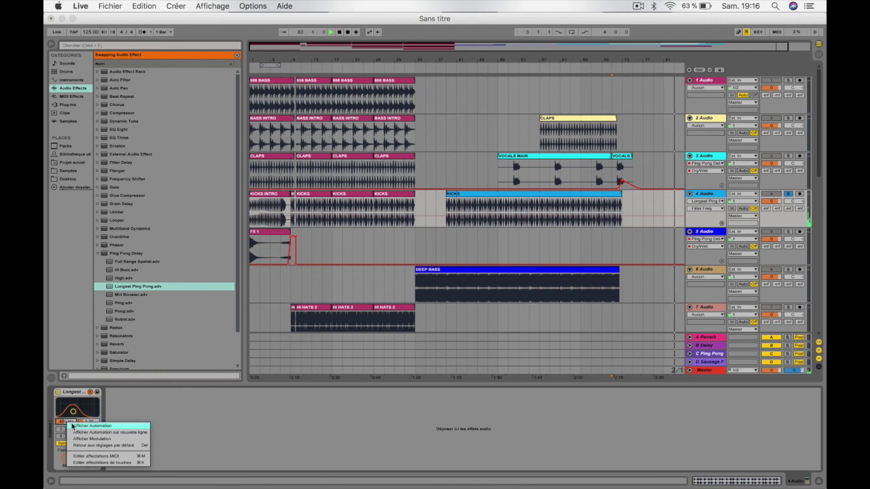
{"action": "left_click", "coordinate": [646, 242]}
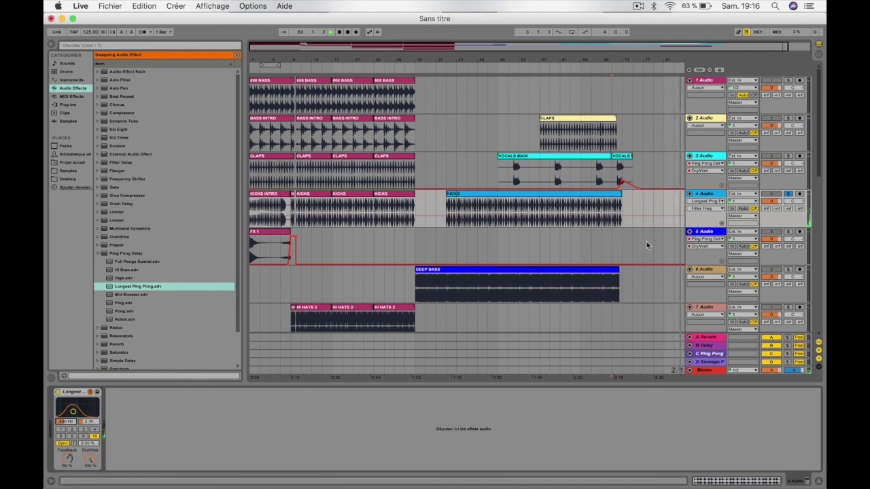